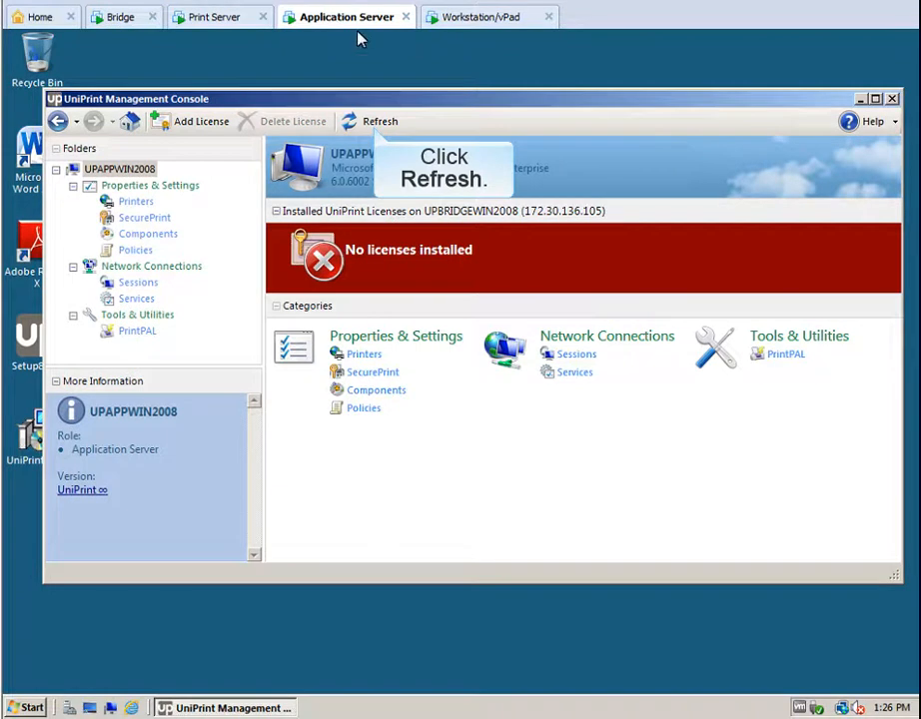
Refresh the application server so the UniPrint ∞ Demo license appears with unlimited sessions, then switch to the workstation.
{"action": "left_click", "coordinate": [377, 122]}
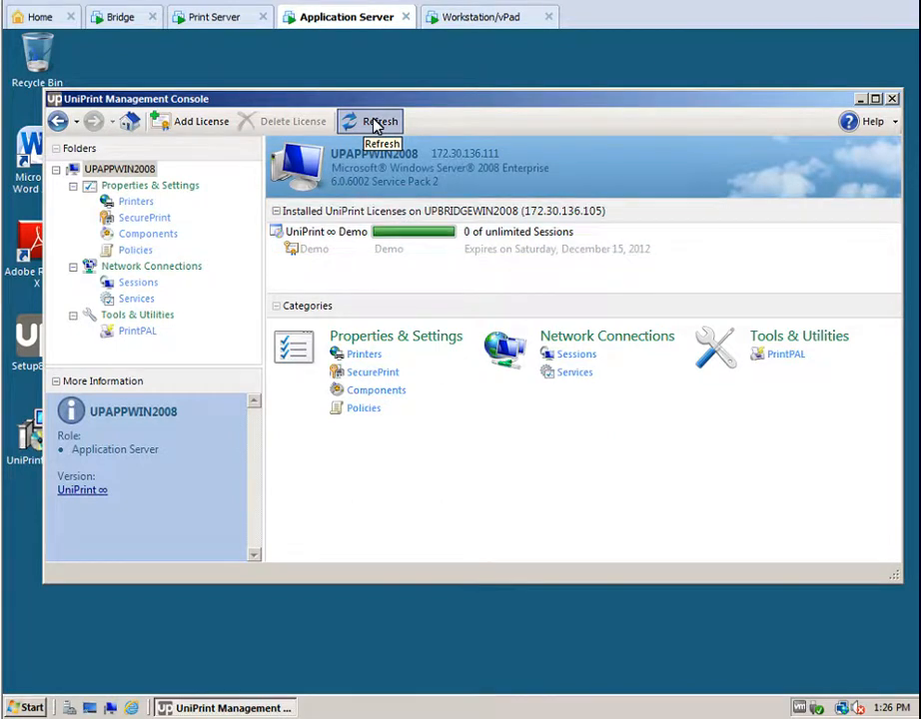
{"action": "left_click", "coordinate": [478, 22]}
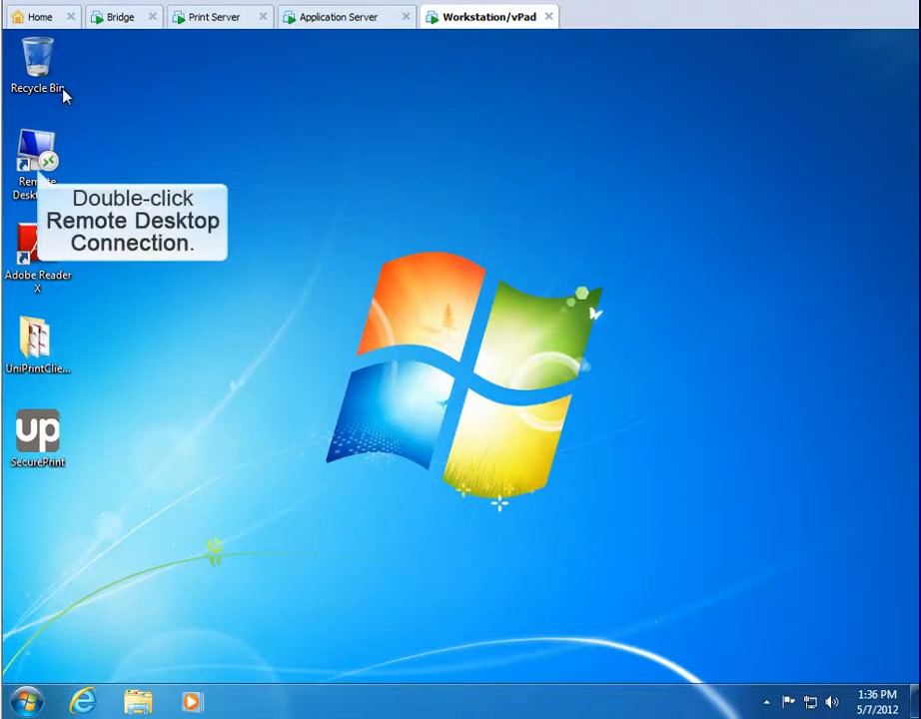
Connect by Remote Desktop to 172.30.136.111 and open its Printers folder from Control Panel.
{"action": "double_click", "coordinate": [30, 155]}
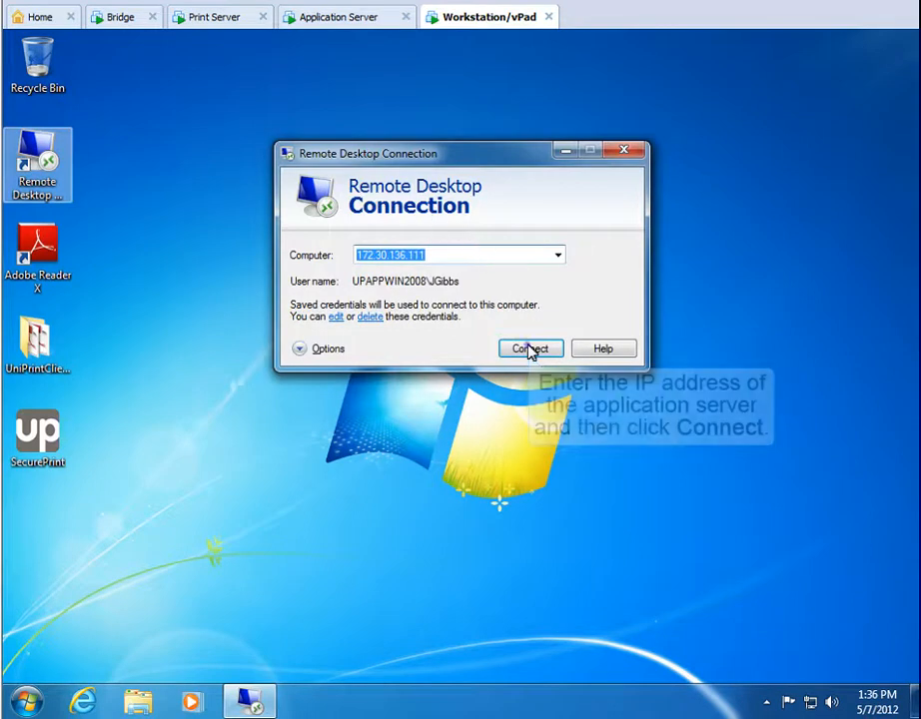
{"action": "left_click", "coordinate": [530, 350]}
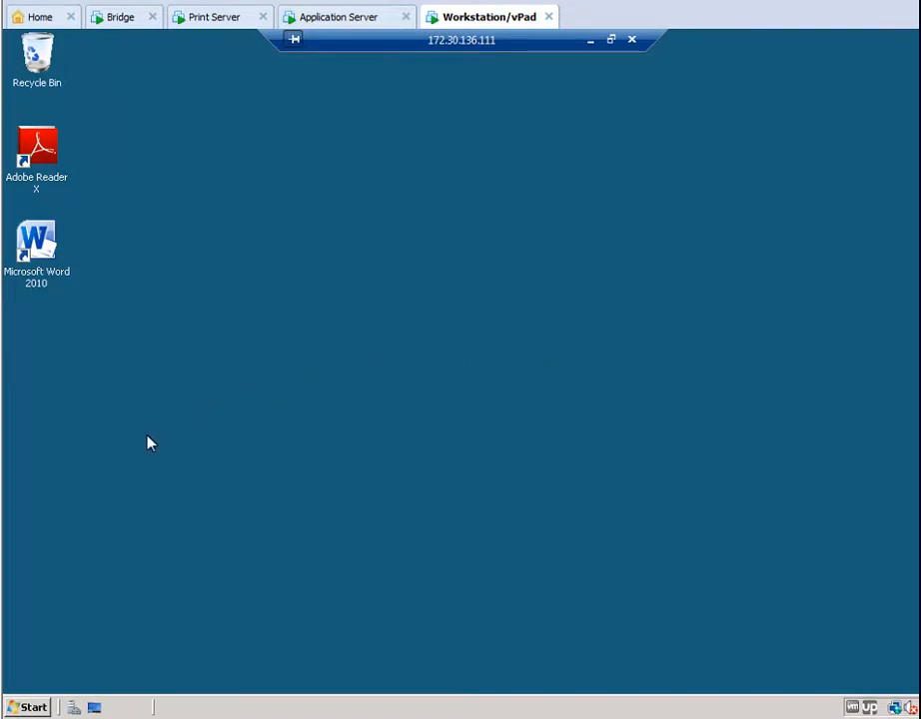
{"action": "left_click", "coordinate": [28, 707]}
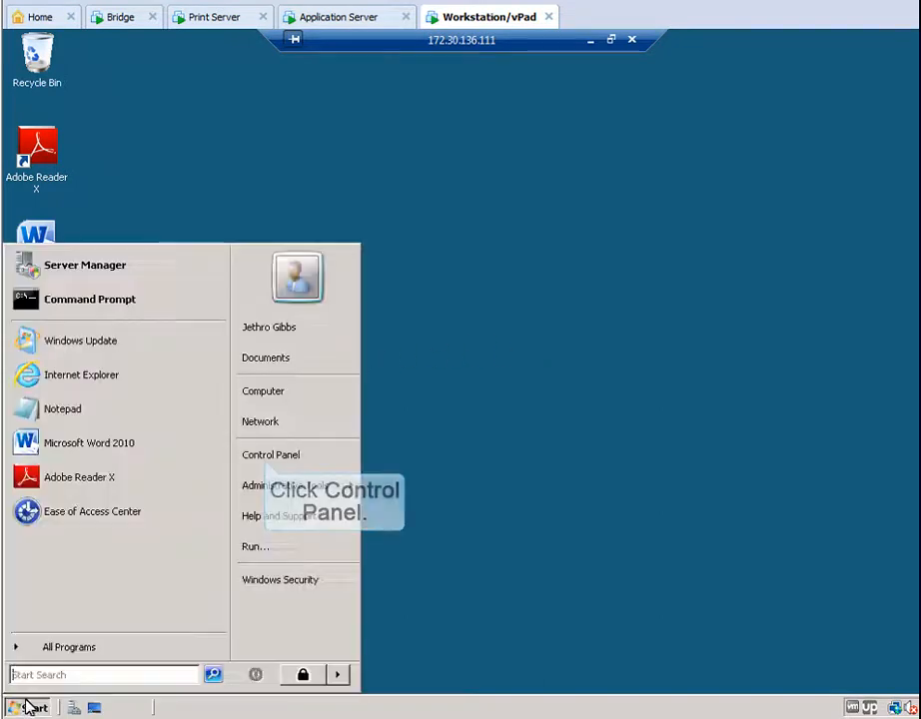
{"action": "left_click", "coordinate": [261, 455]}
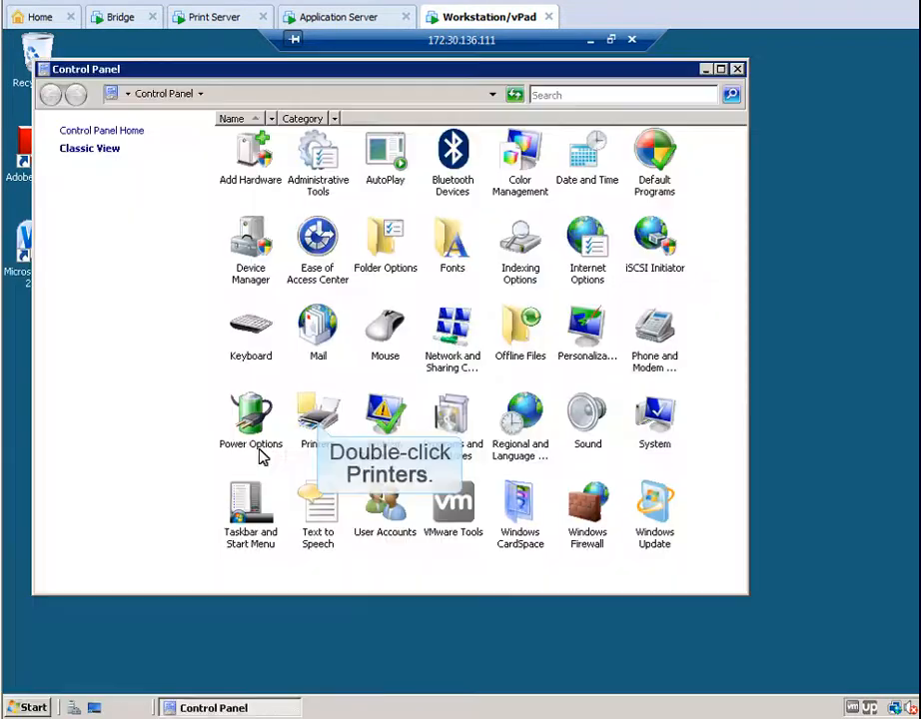
{"action": "double_click", "coordinate": [311, 421]}
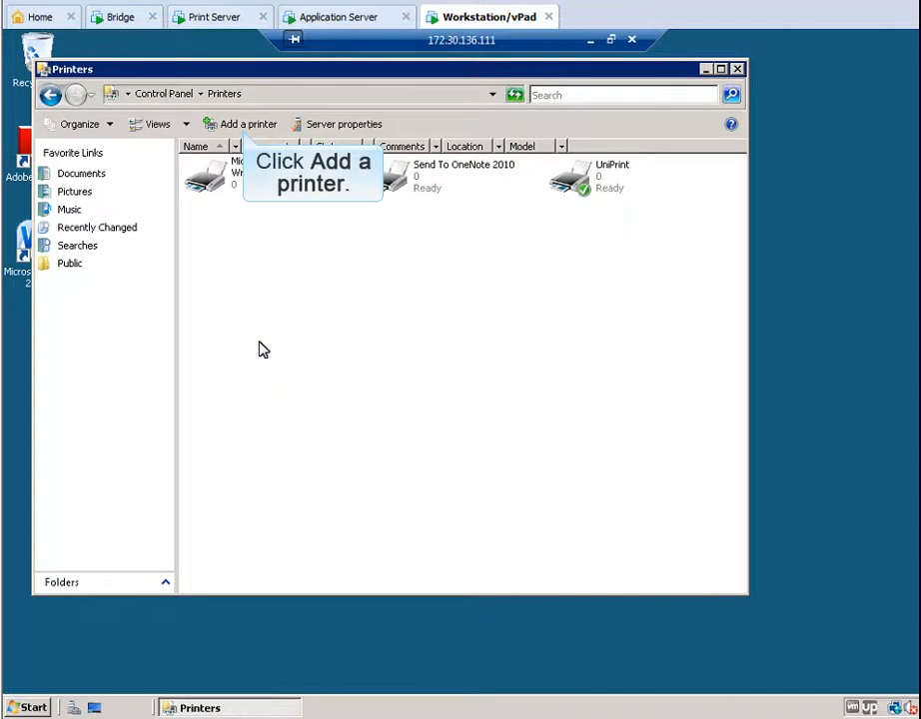
Add the HP LaserJet M4345 MFP from Upbridgewin2008 without setting it as the default printer.
{"action": "left_click", "coordinate": [240, 125]}
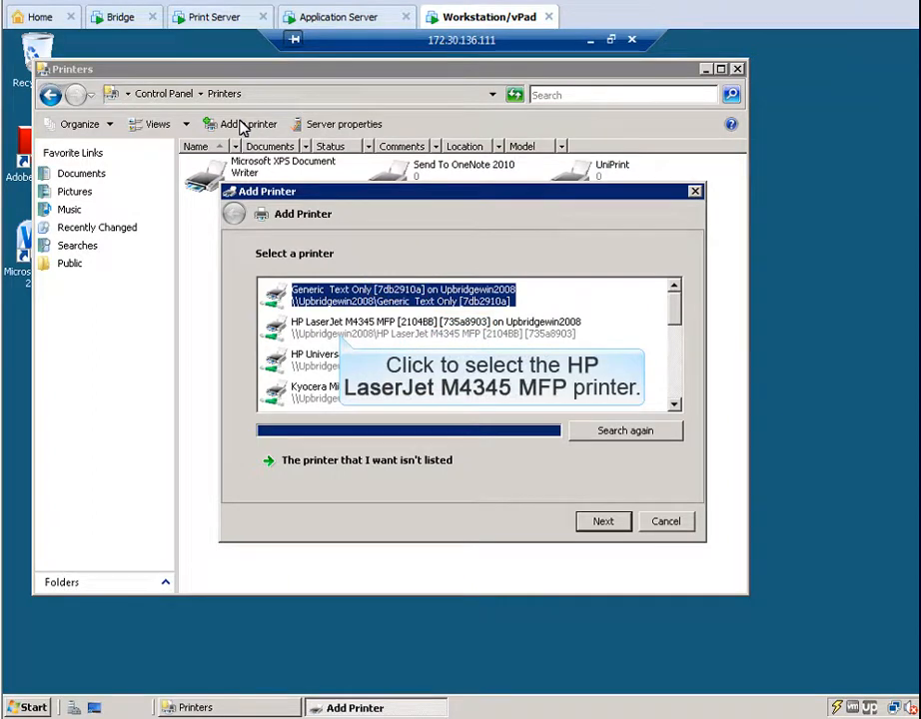
{"action": "left_click", "coordinate": [337, 327]}
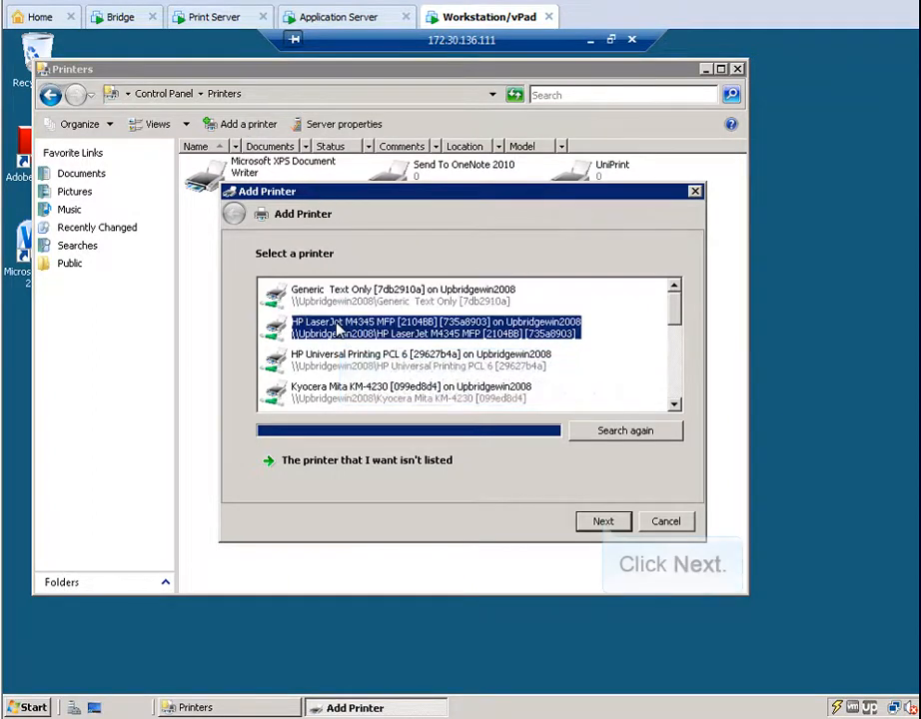
{"action": "left_click", "coordinate": [602, 522]}
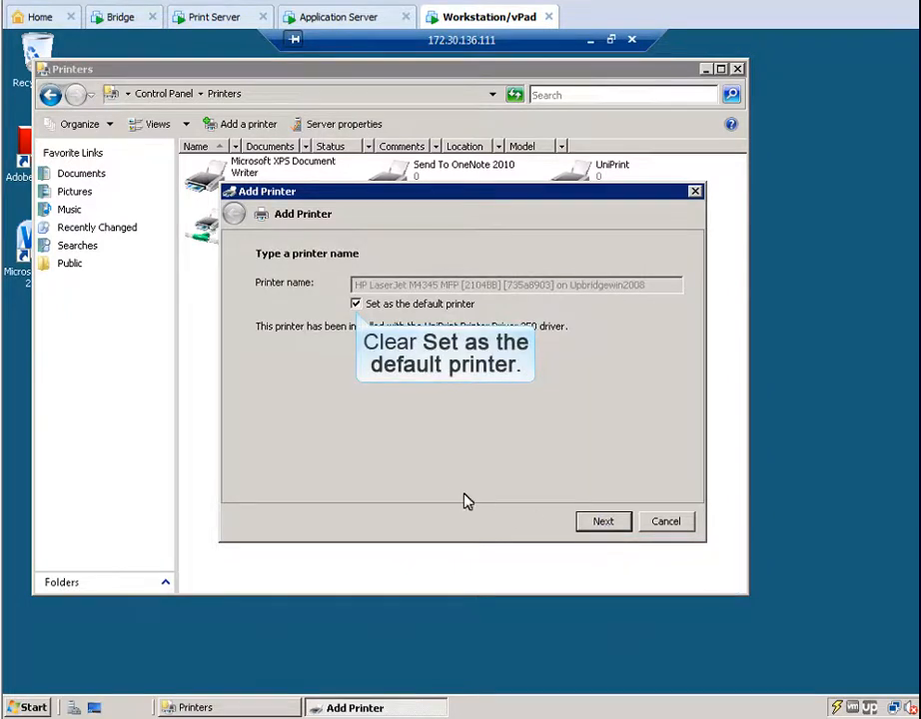
{"action": "left_click", "coordinate": [357, 304]}
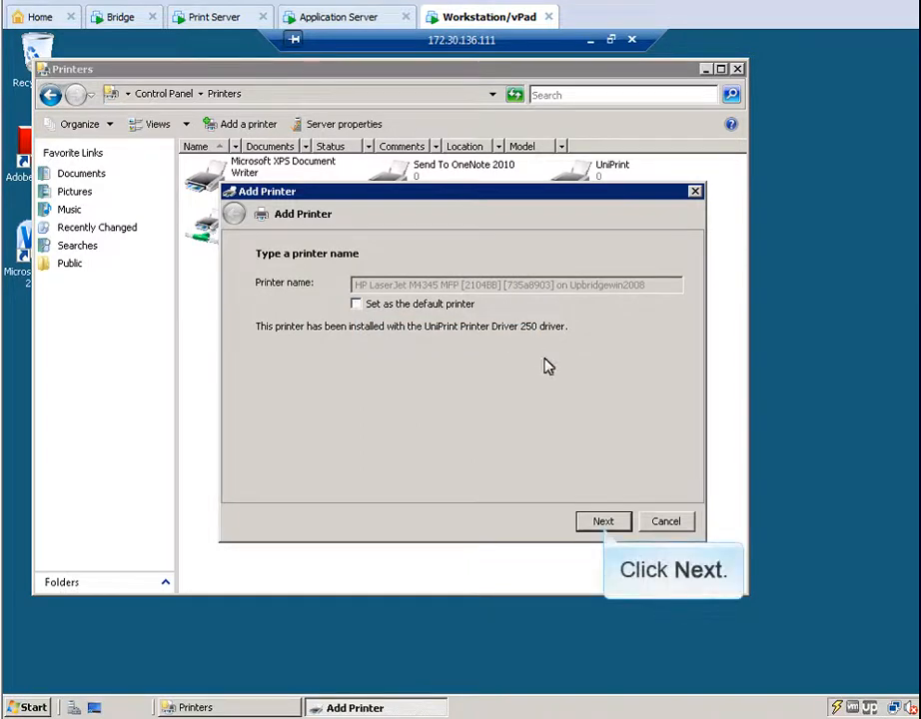
{"action": "left_click", "coordinate": [603, 521]}
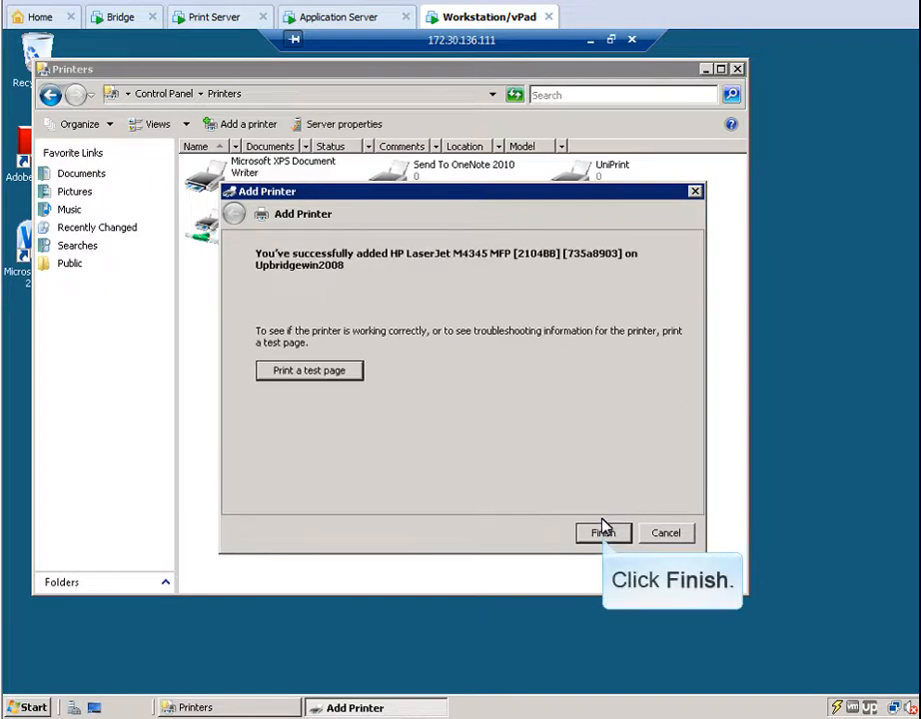
{"action": "left_click", "coordinate": [603, 532]}
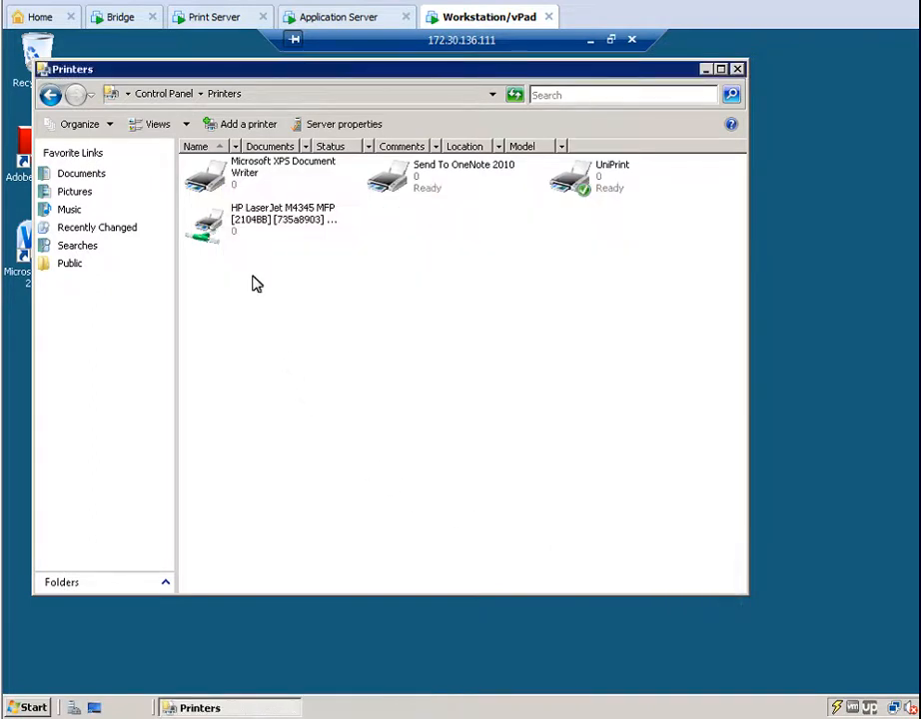
Add UniPrint VPQ [1e830851] from Upbridgewin2008 and make it the default printer.
{"action": "left_click", "coordinate": [239, 125]}
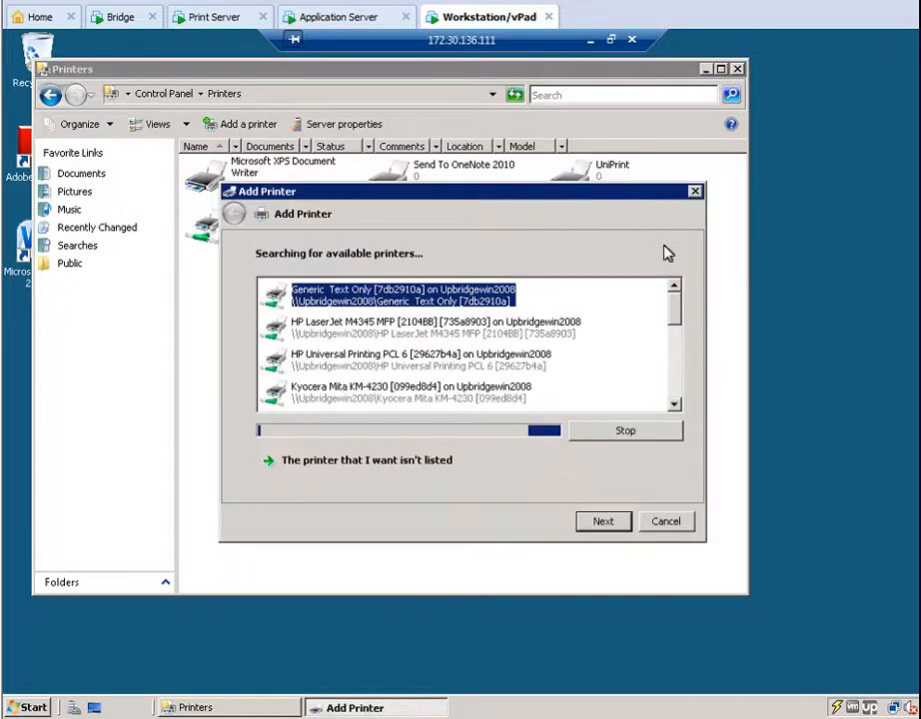
{"action": "left_click_drag", "start_coordinate": [675, 301], "coordinate": [673, 346]}
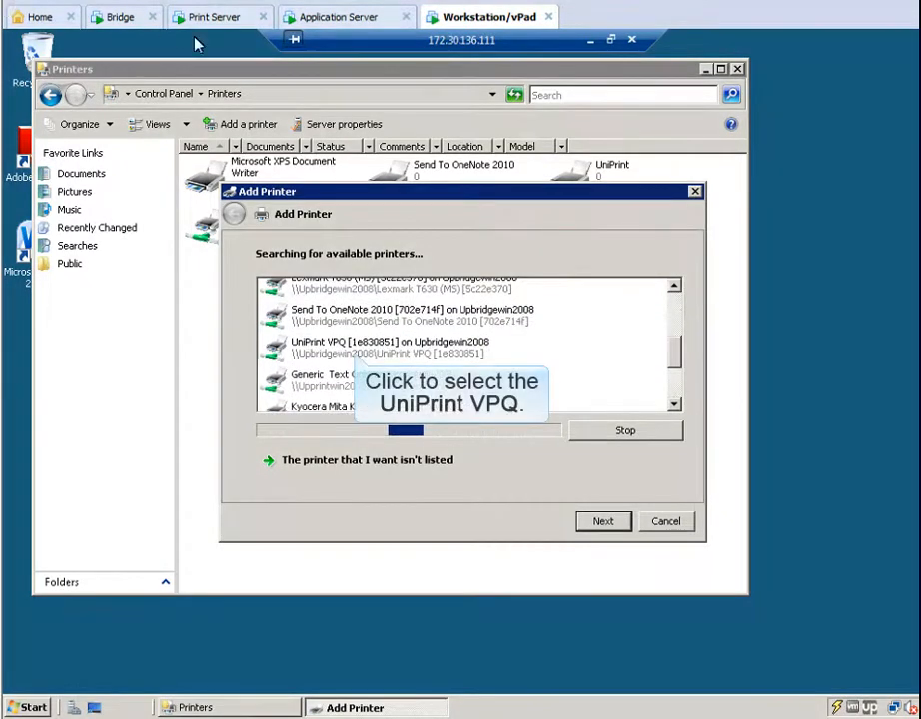
{"action": "left_click", "coordinate": [351, 343]}
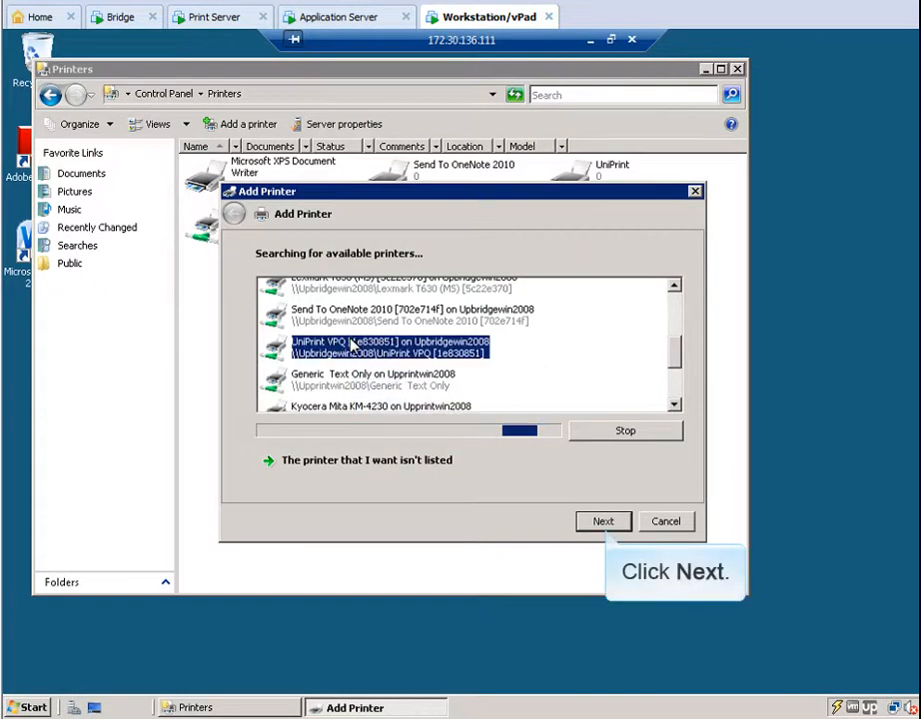
{"action": "left_click", "coordinate": [603, 520]}
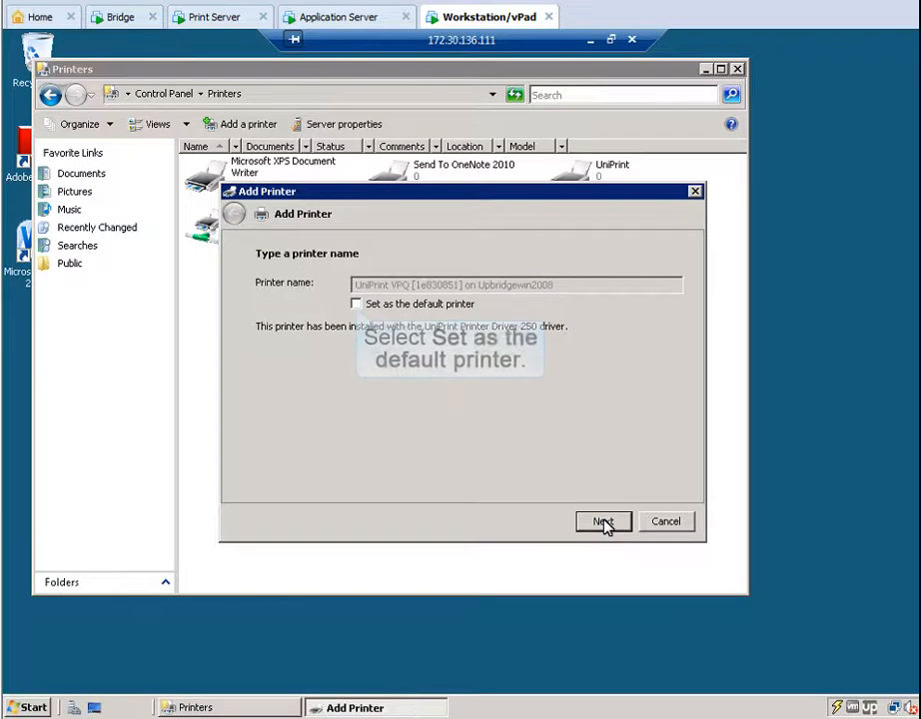
{"action": "left_click", "coordinate": [357, 304]}
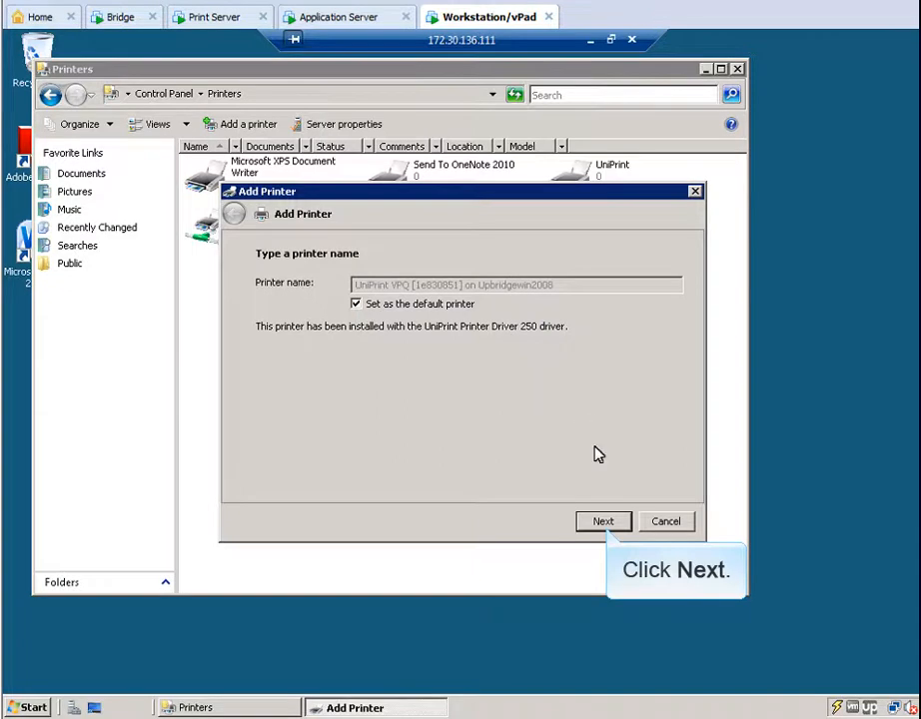
{"action": "left_click", "coordinate": [604, 521]}
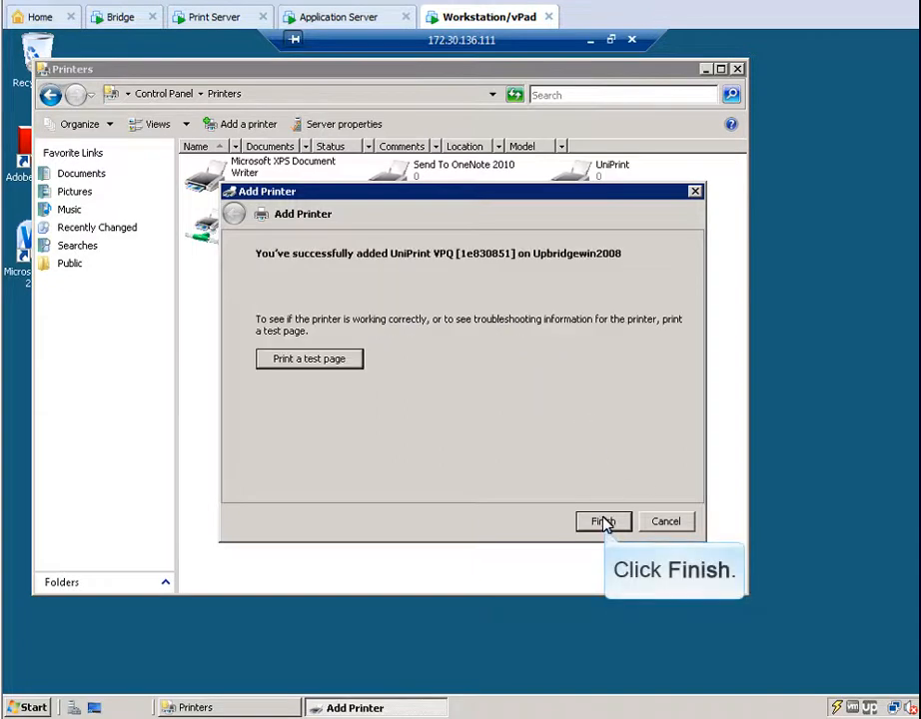
{"action": "left_click", "coordinate": [604, 521]}
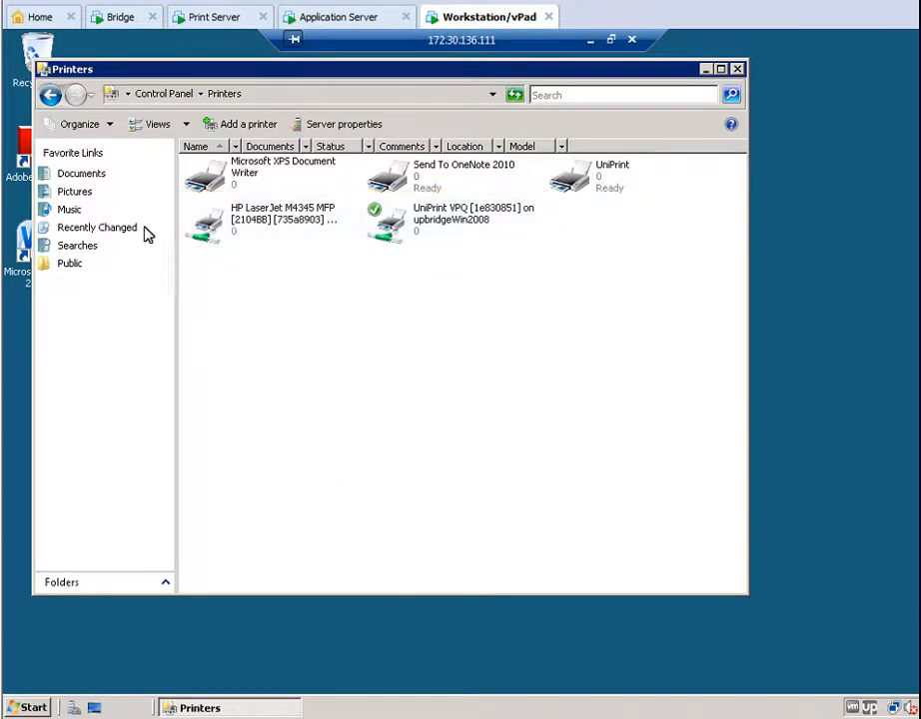
In the Bridge console, open the properties of the HP LaserJet M4345 MFP [2104BB] printer.
{"action": "left_click", "coordinate": [119, 18]}
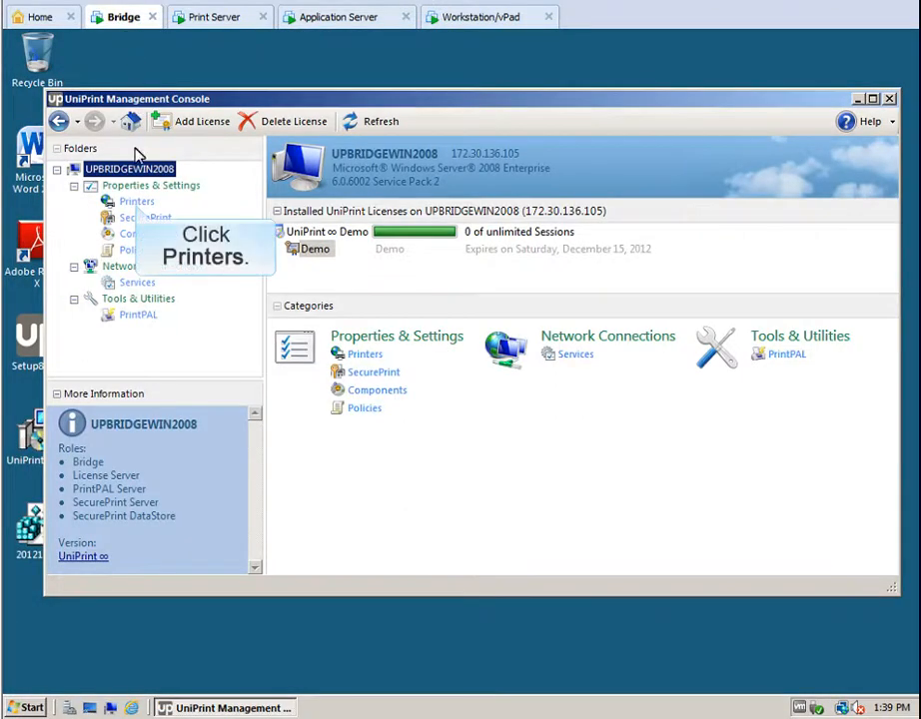
{"action": "left_click", "coordinate": [136, 201]}
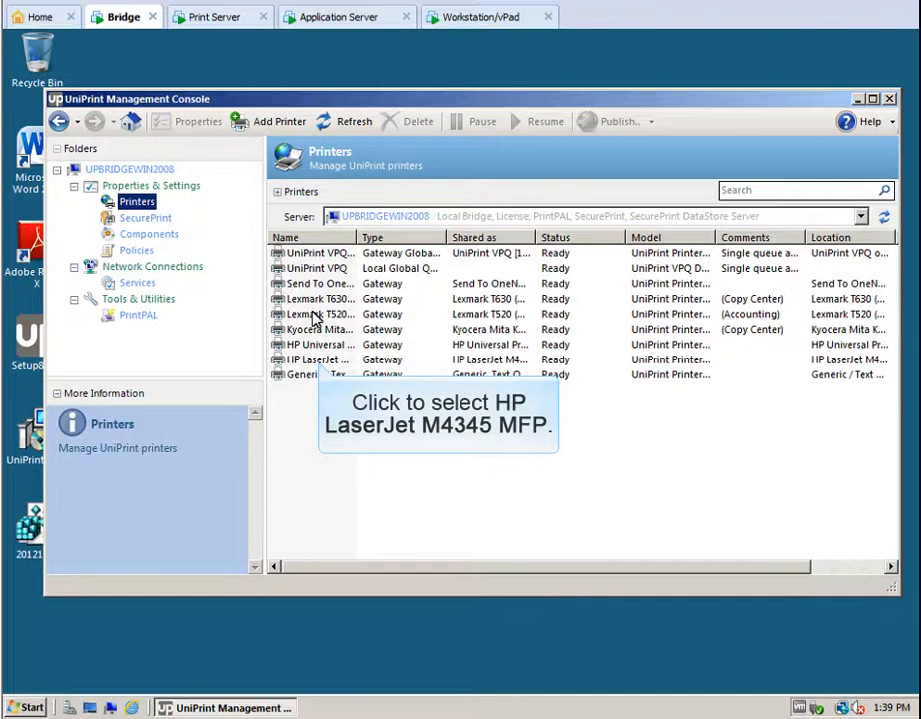
{"action": "left_click", "coordinate": [318, 362]}
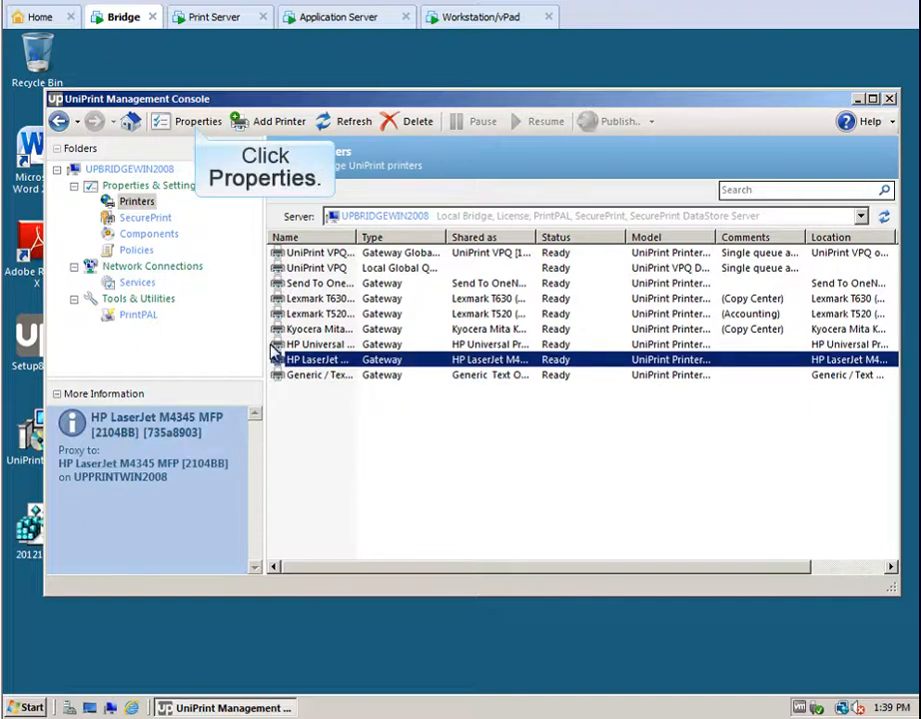
{"action": "left_click", "coordinate": [198, 123]}
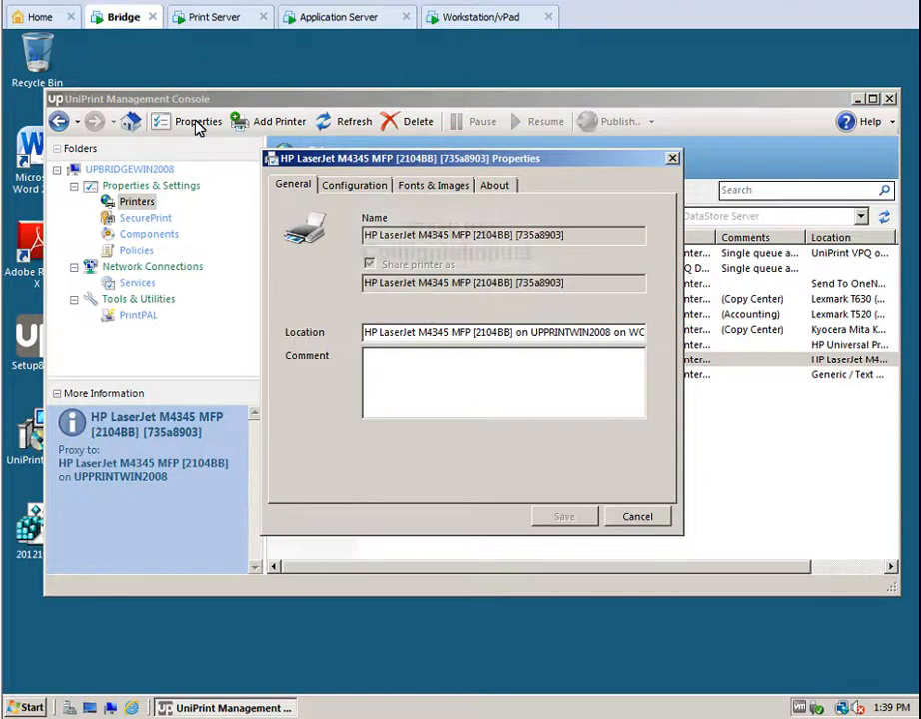
Set the printer's paper size to Legal and colour output to Grayscale, then save.
{"action": "left_click", "coordinate": [358, 185]}
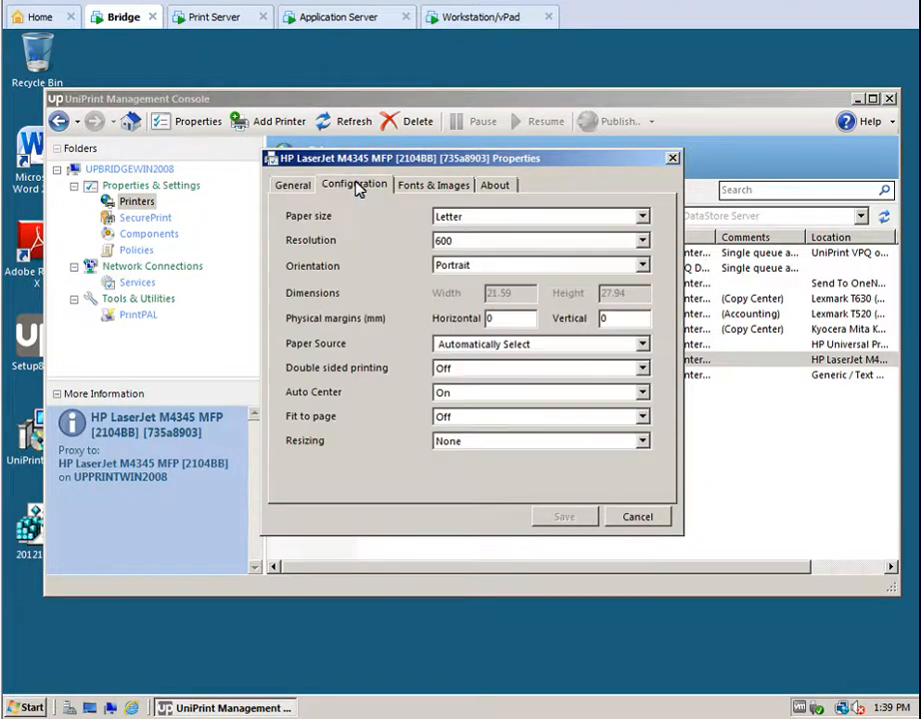
{"action": "left_click", "coordinate": [642, 217]}
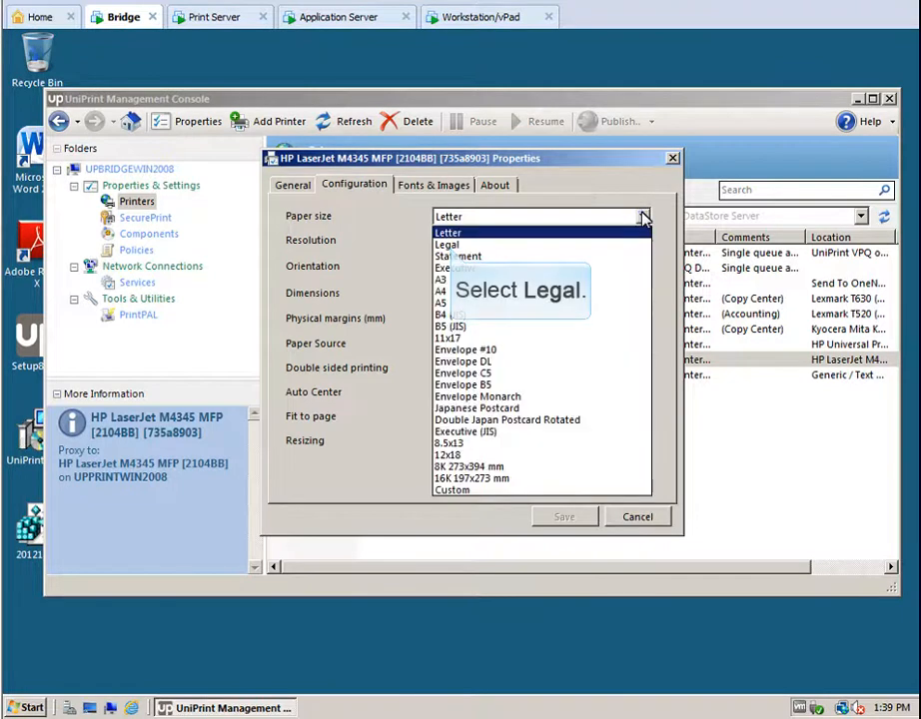
{"action": "left_click", "coordinate": [449, 246]}
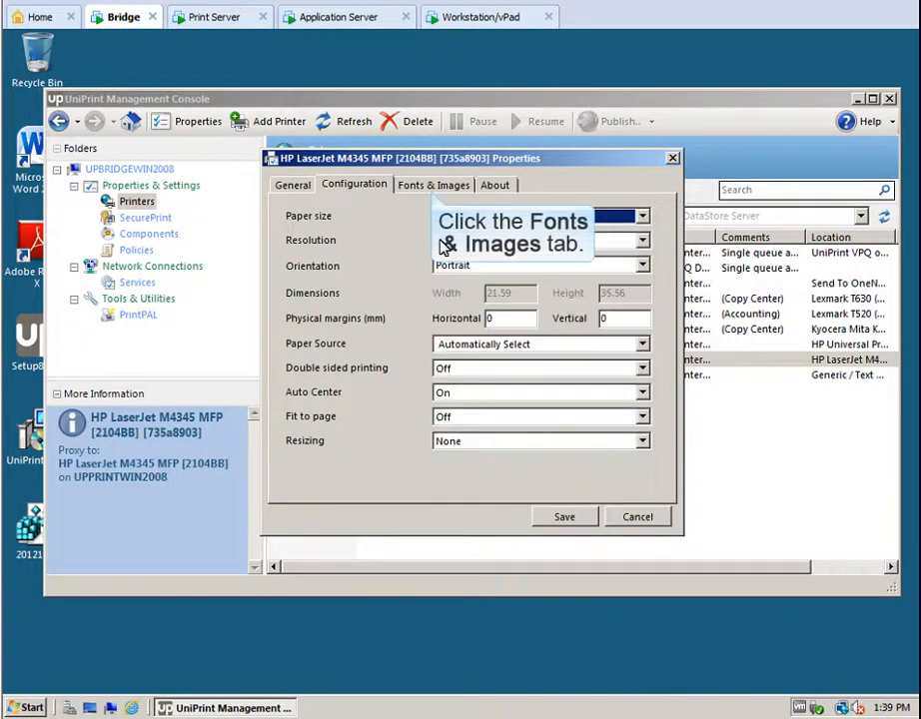
{"action": "left_click", "coordinate": [434, 188]}
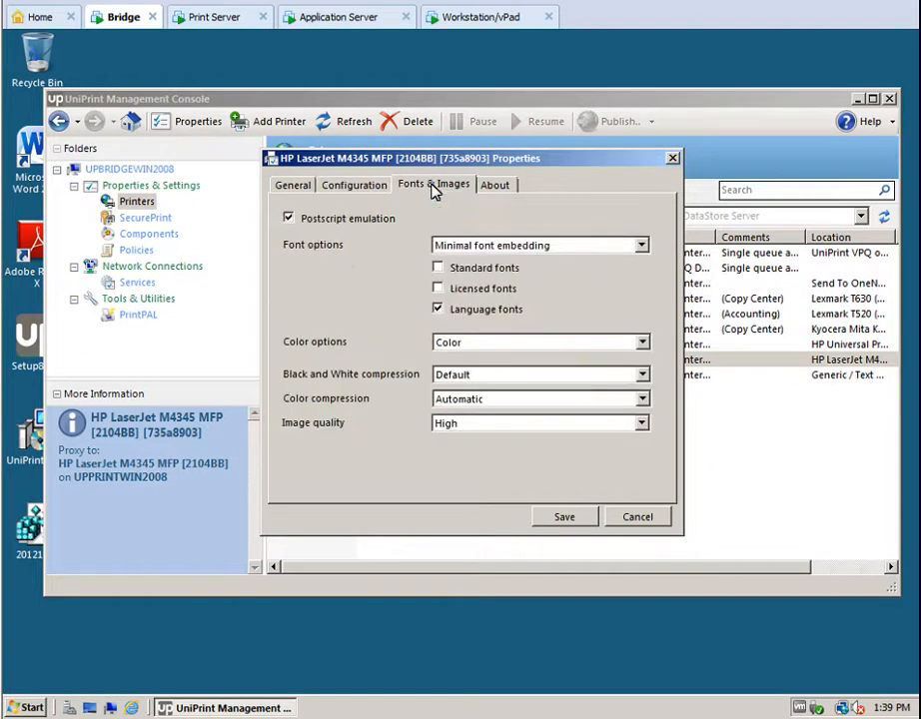
{"action": "left_click", "coordinate": [642, 343]}
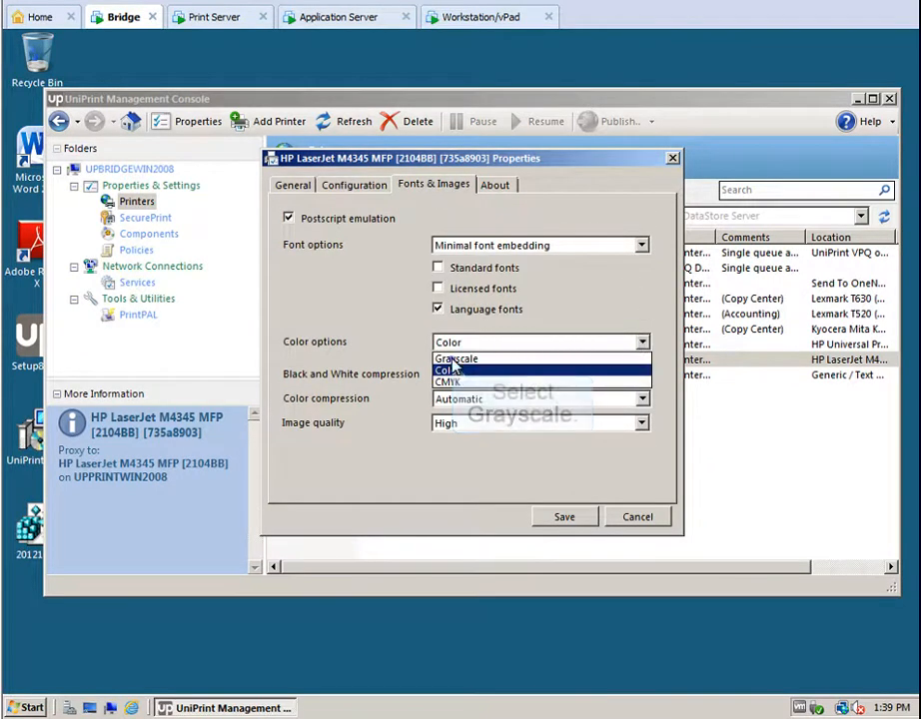
{"action": "left_click", "coordinate": [454, 358]}
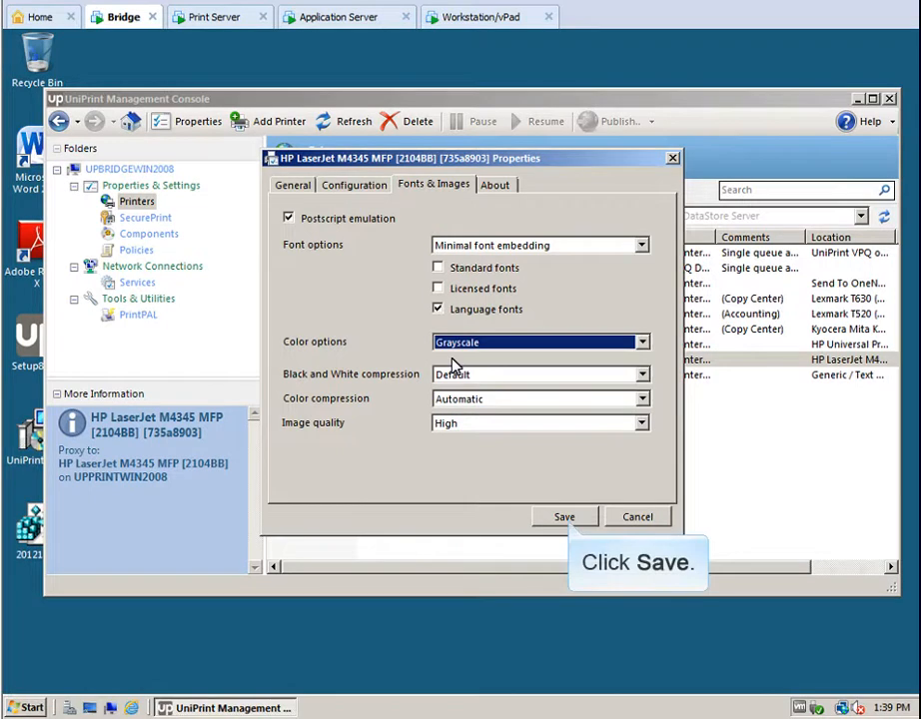
{"action": "left_click", "coordinate": [565, 517]}
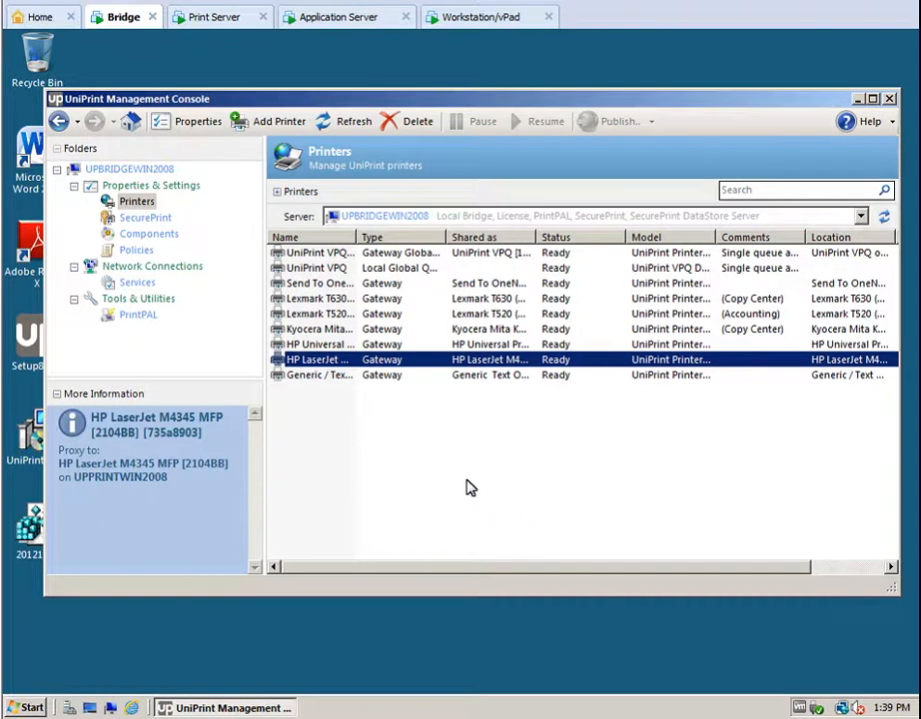
Switch to the Application Server console and show its Sessions settings under Network Connections.
{"action": "left_click", "coordinate": [342, 22]}
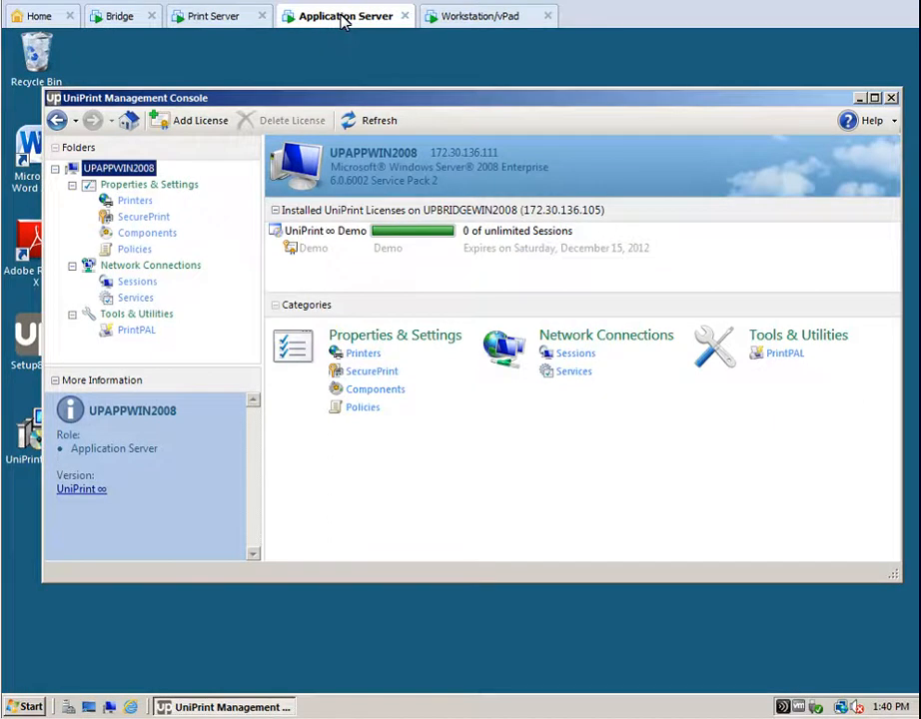
{"action": "left_click", "coordinate": [136, 284]}
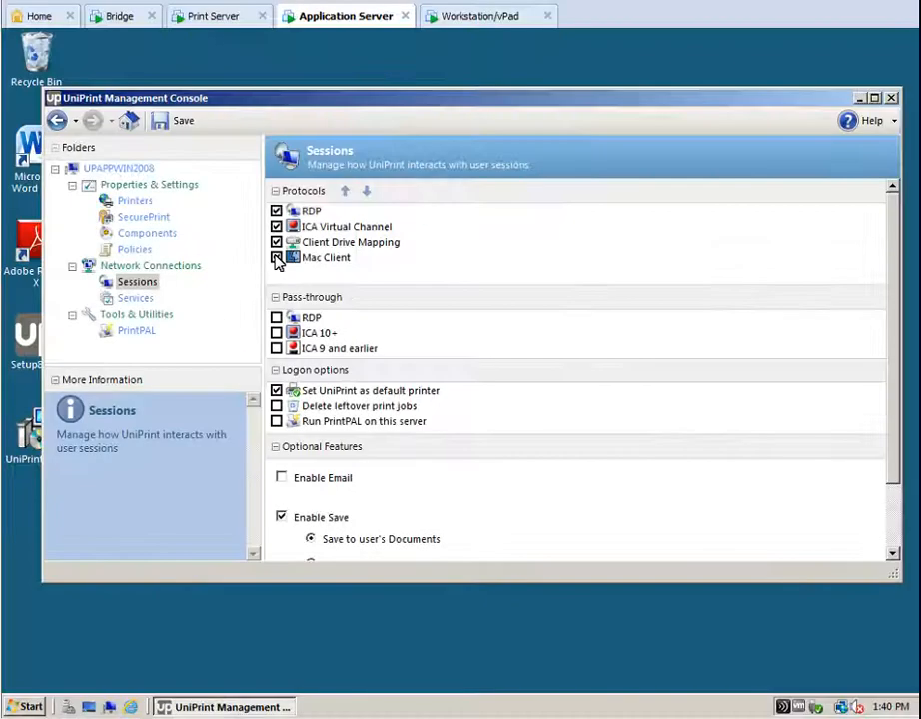
Enable the Mac Client protocol plus RDP, ICA 10+ and ICA 9-and-earlier pass-through.
{"action": "left_click", "coordinate": [276, 258]}
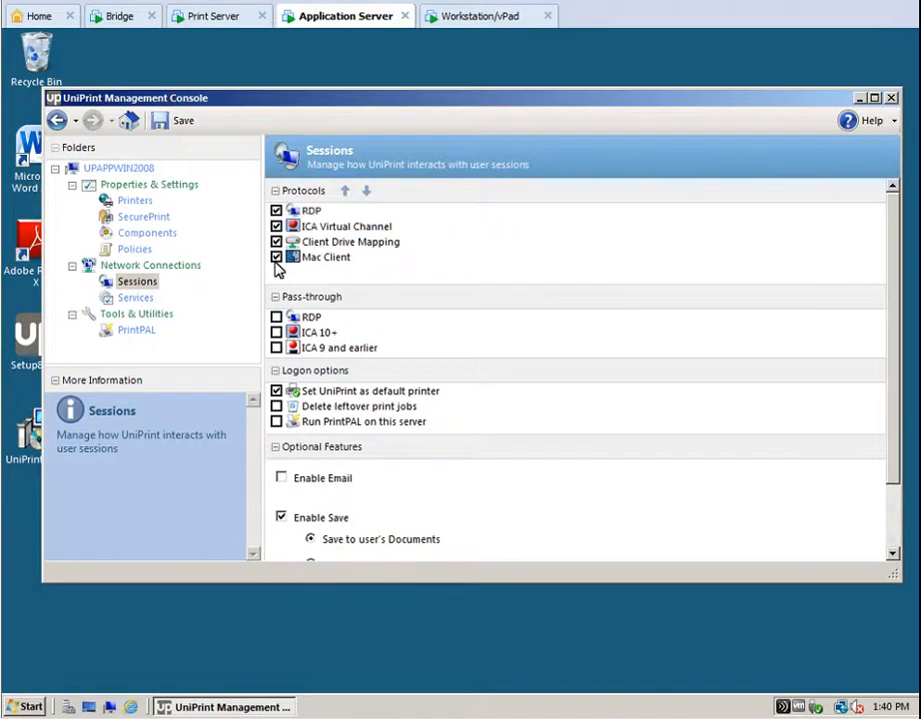
{"action": "left_click", "coordinate": [277, 318]}
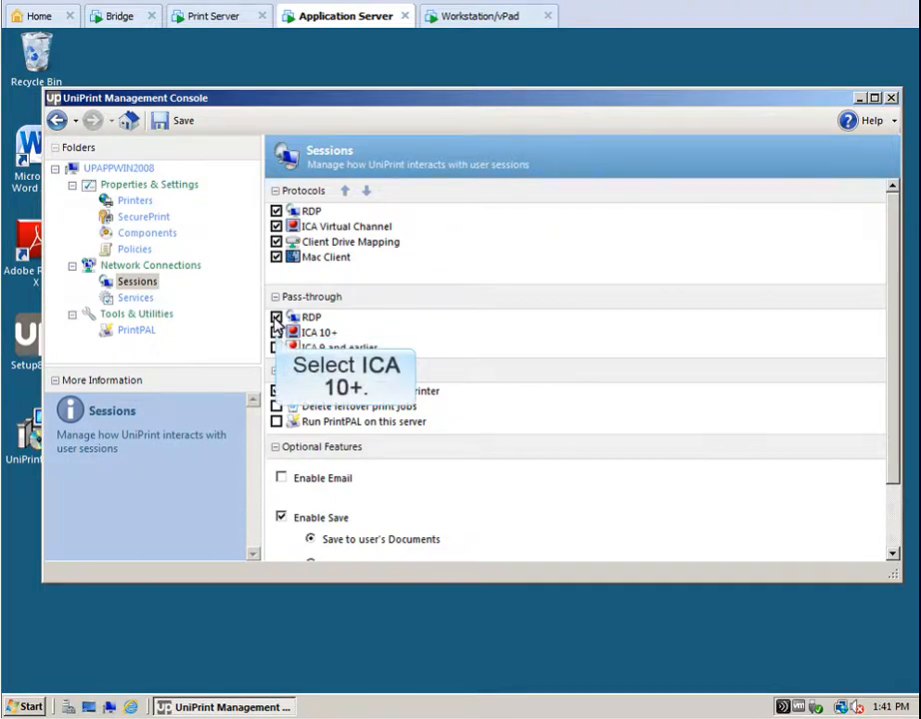
{"action": "left_click", "coordinate": [276, 333]}
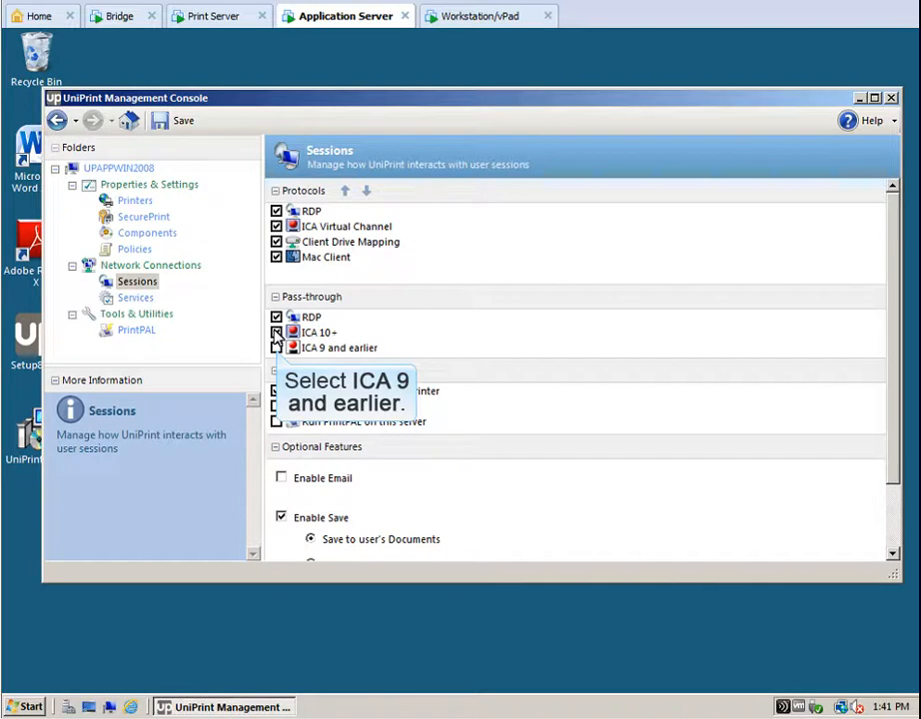
{"action": "left_click", "coordinate": [276, 347]}
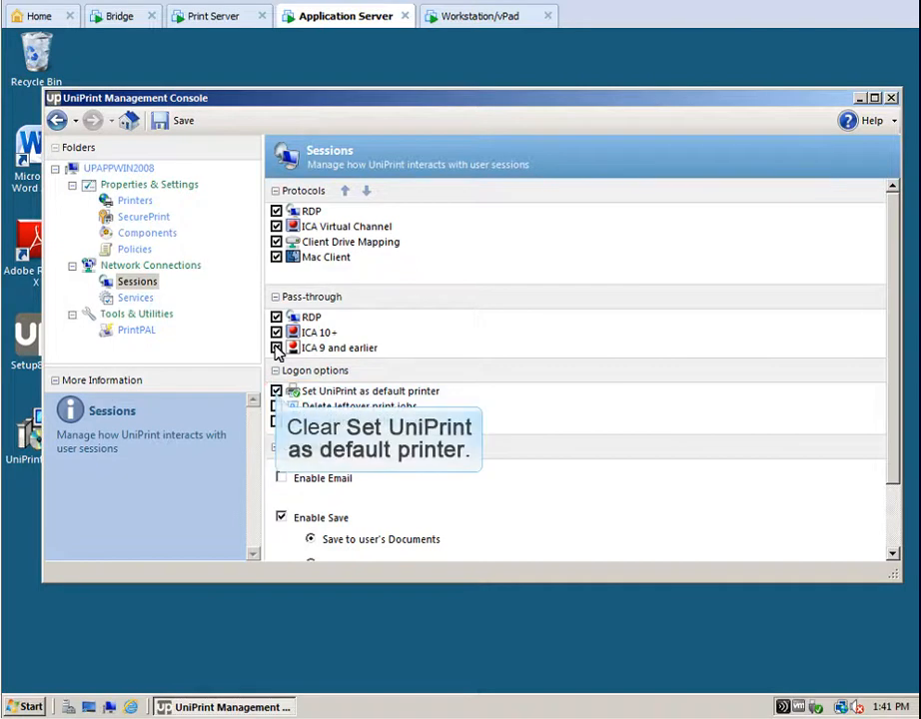
At logon, stop setting UniPrint as default, delete leftover print jobs and run PrintPAL.
{"action": "left_click", "coordinate": [276, 391]}
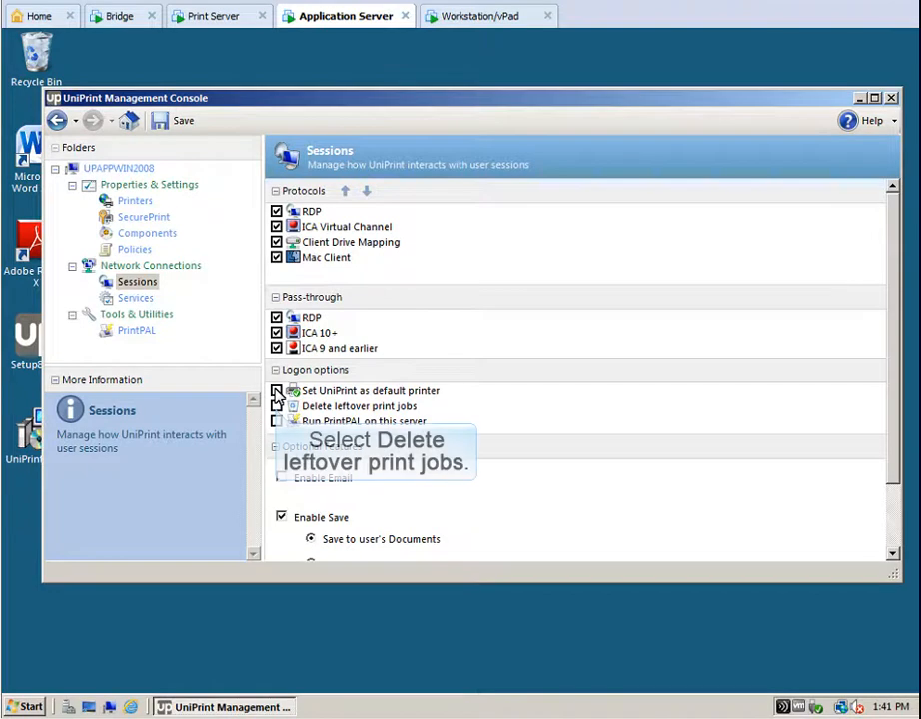
{"action": "left_click", "coordinate": [277, 407]}
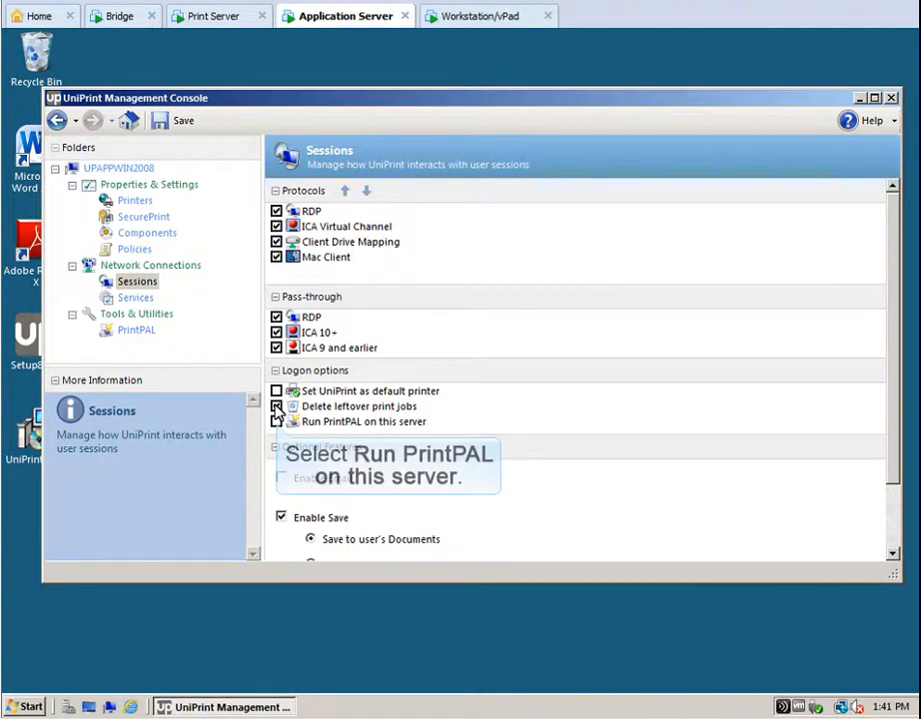
{"action": "left_click", "coordinate": [278, 421]}
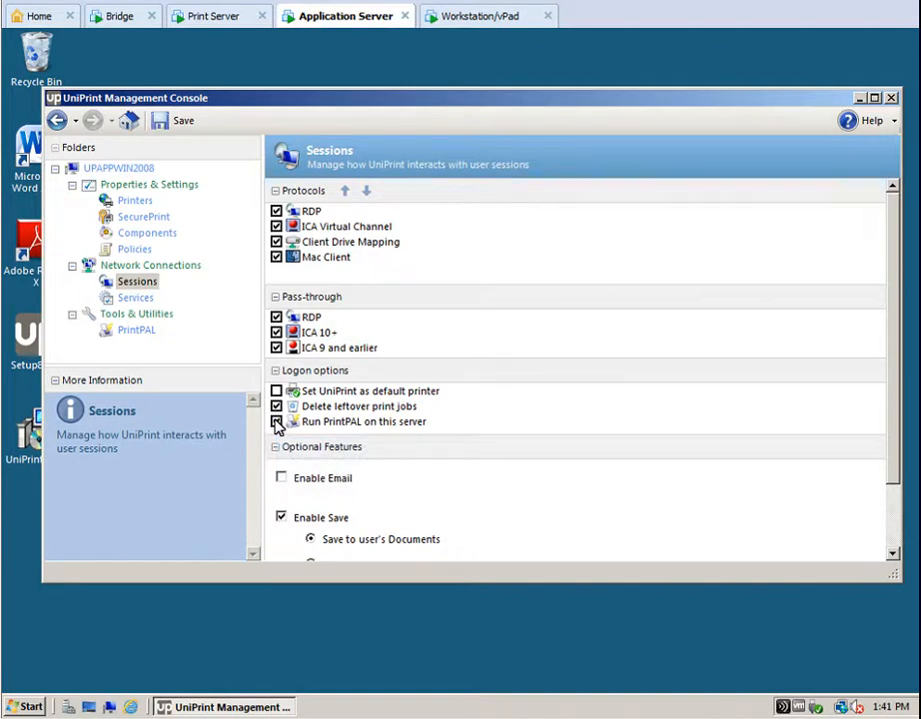
Enable Email with mail server smtp.mycompany.com, enter the sender's e-mail address, and leave authentication off.
{"action": "left_click", "coordinate": [281, 479]}
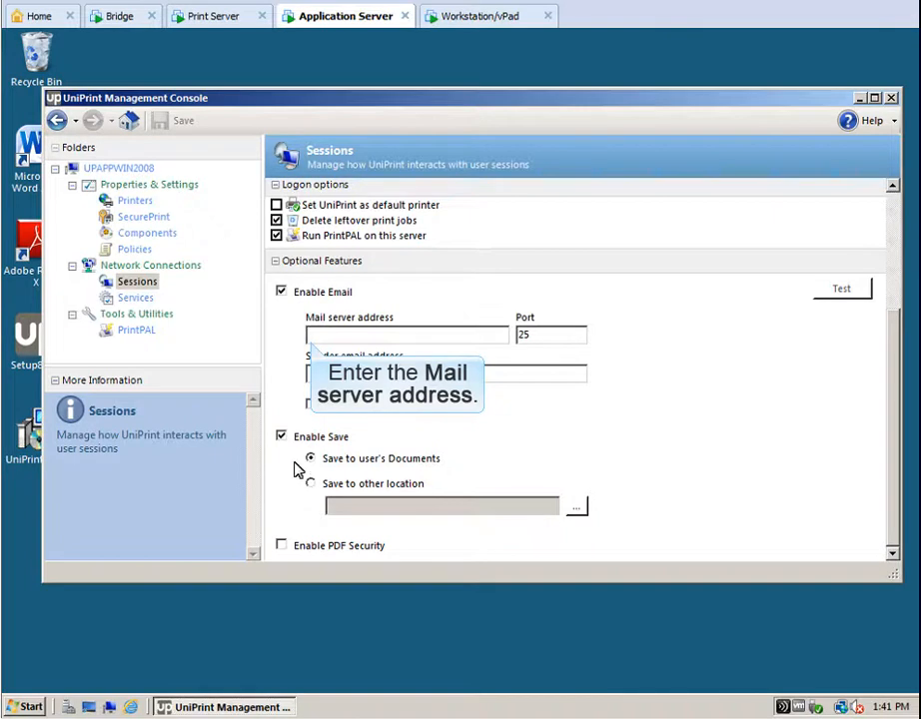
{"action": "left_click", "coordinate": [310, 336]}
{"action": "type", "text": "smtp.mycompany.com"}
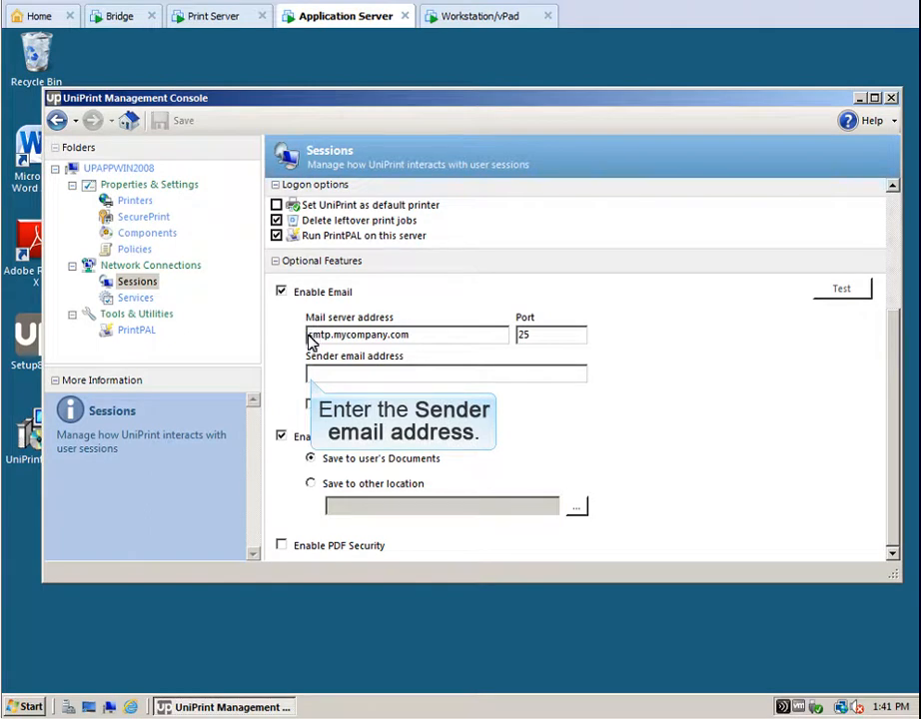
{"action": "left_click", "coordinate": [308, 374]}
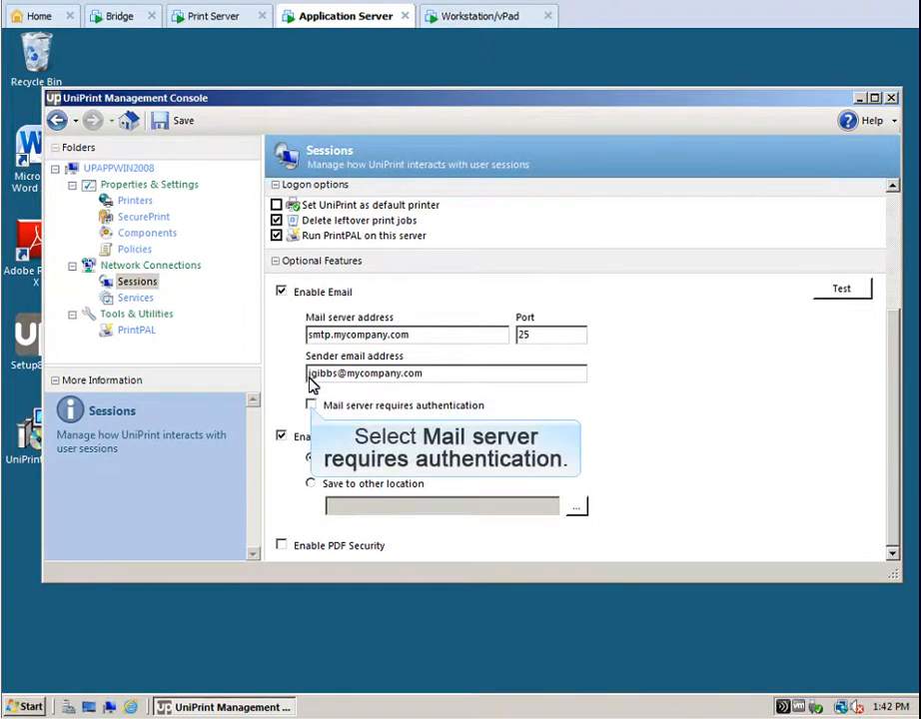
{"action": "left_click", "coordinate": [311, 405]}
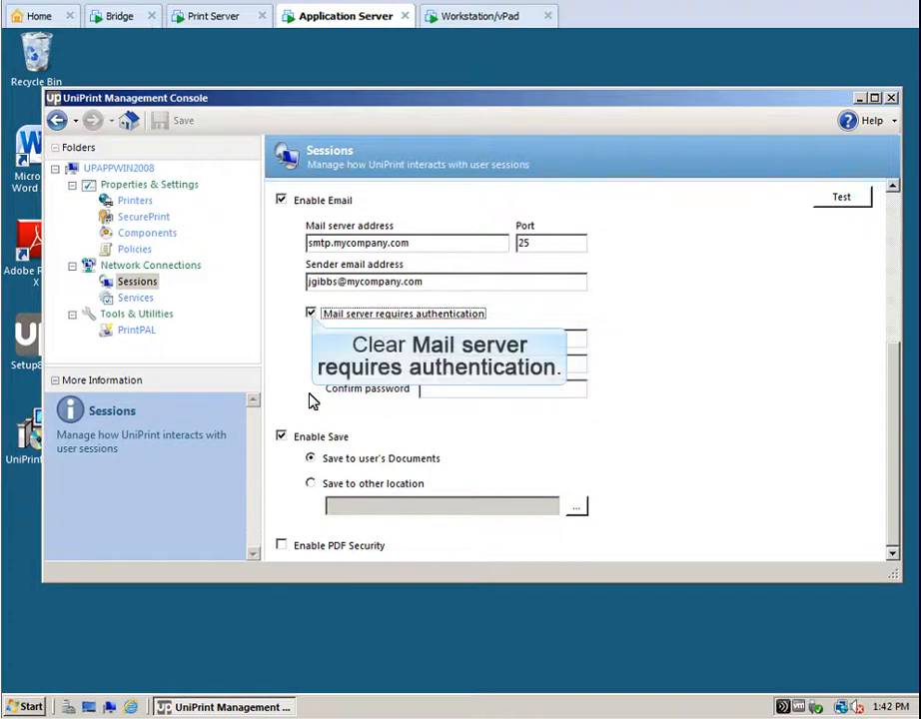
{"action": "left_click", "coordinate": [311, 313]}
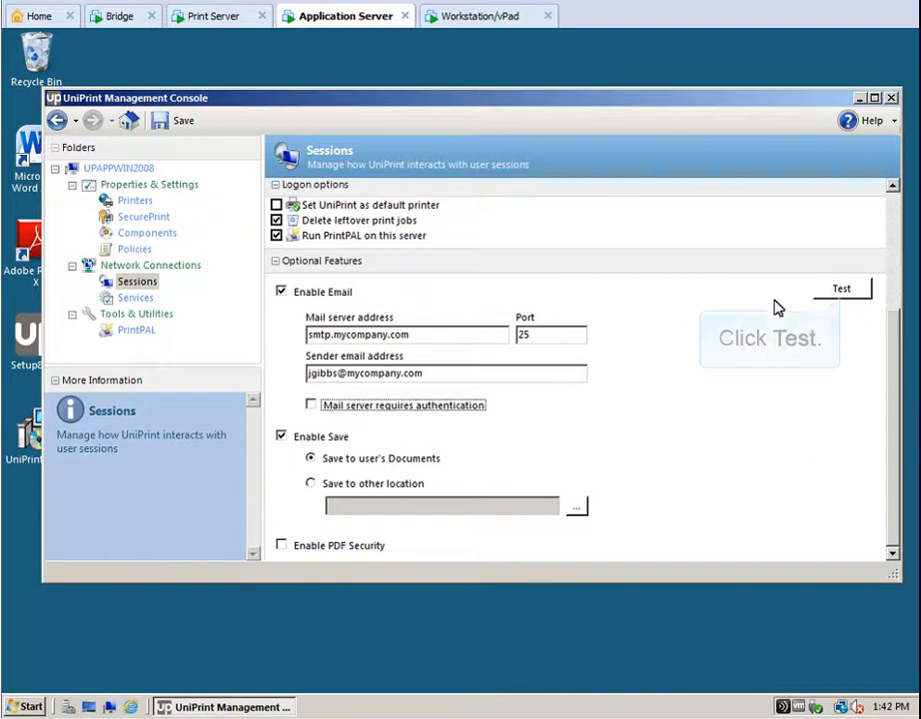
{"action": "left_click", "coordinate": [839, 290]}
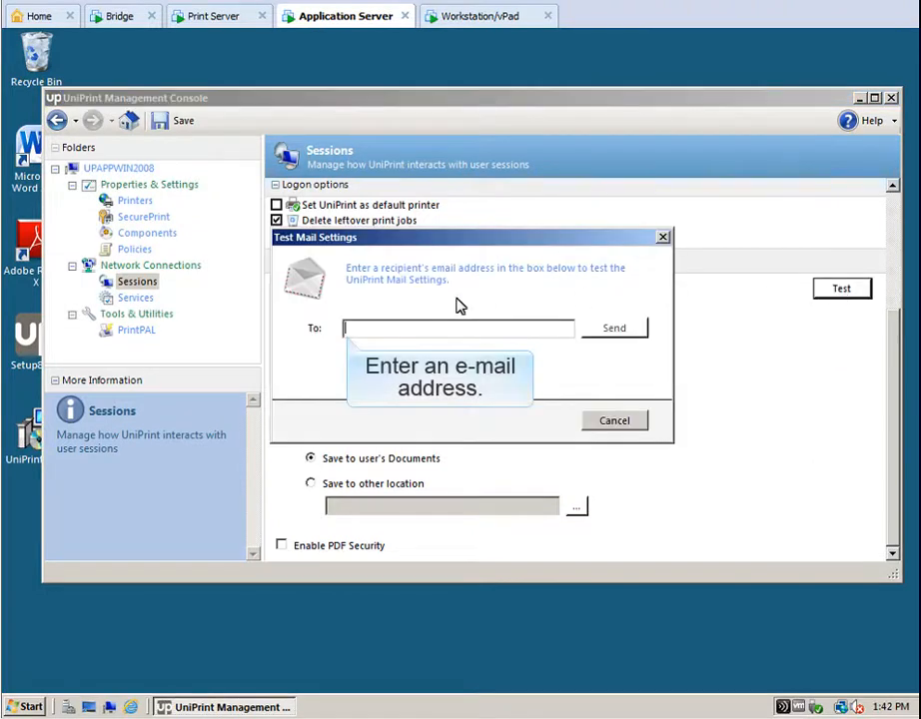
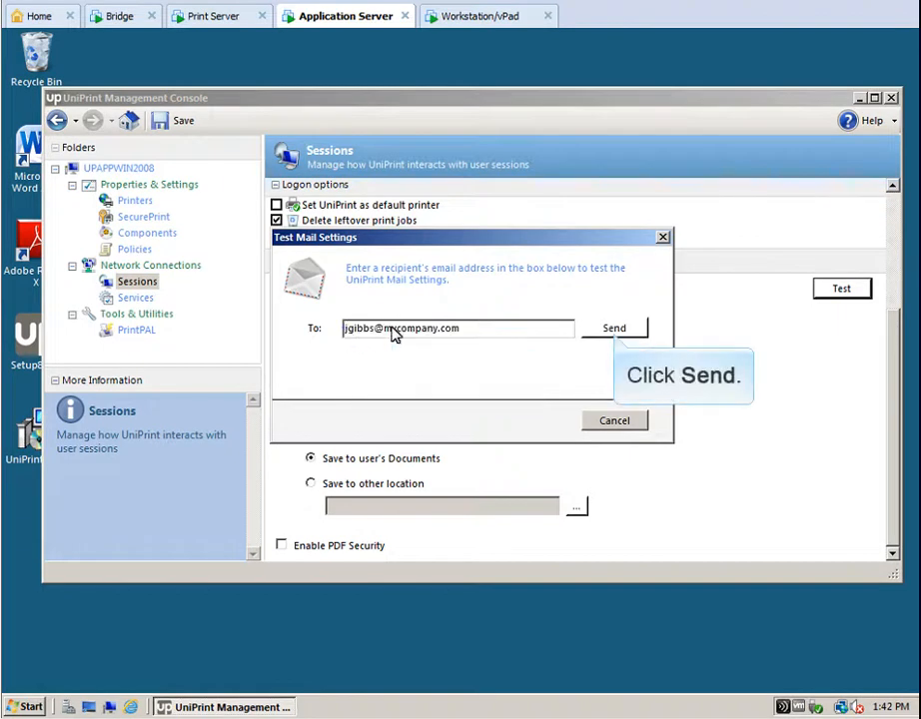
{"action": "left_click", "coordinate": [614, 330]}
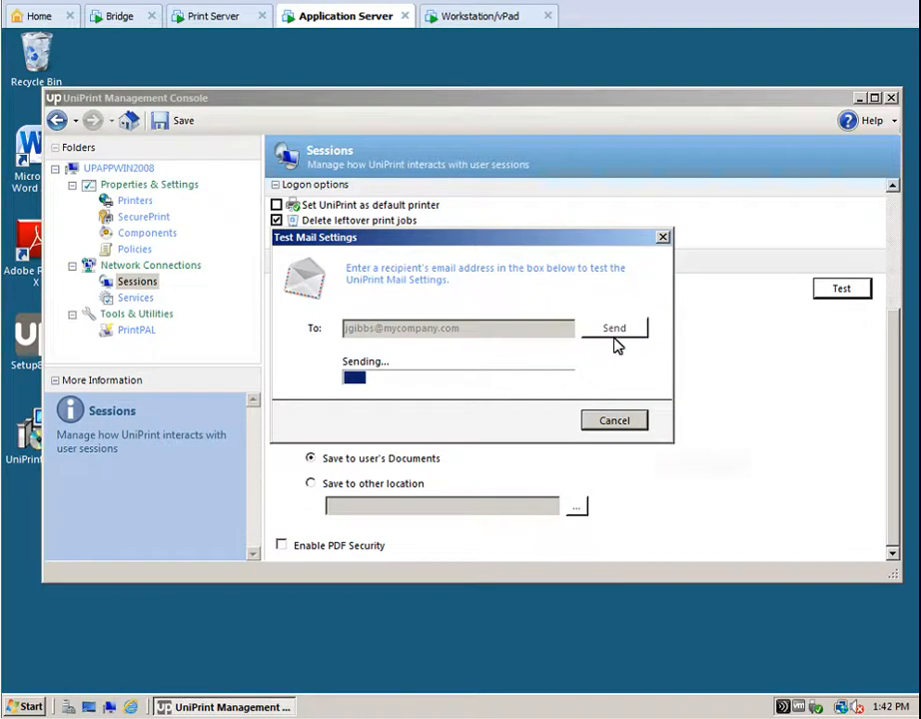
{"action": "left_click", "coordinate": [614, 421]}
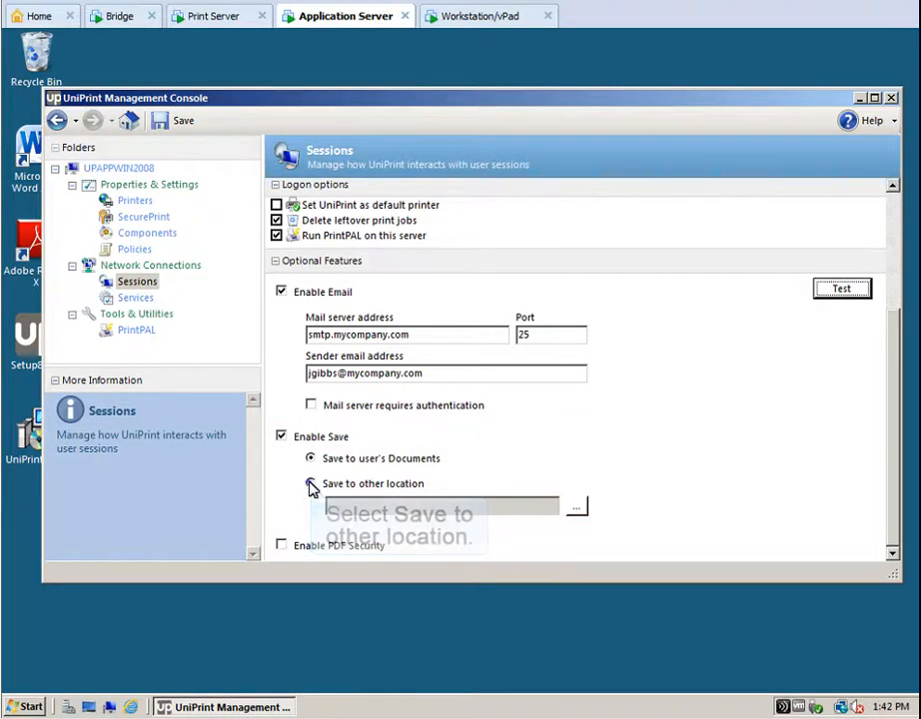
Choose 'Save to user's Documents' for saved print jobs and save the Sessions settings.
{"action": "left_click", "coordinate": [312, 484]}
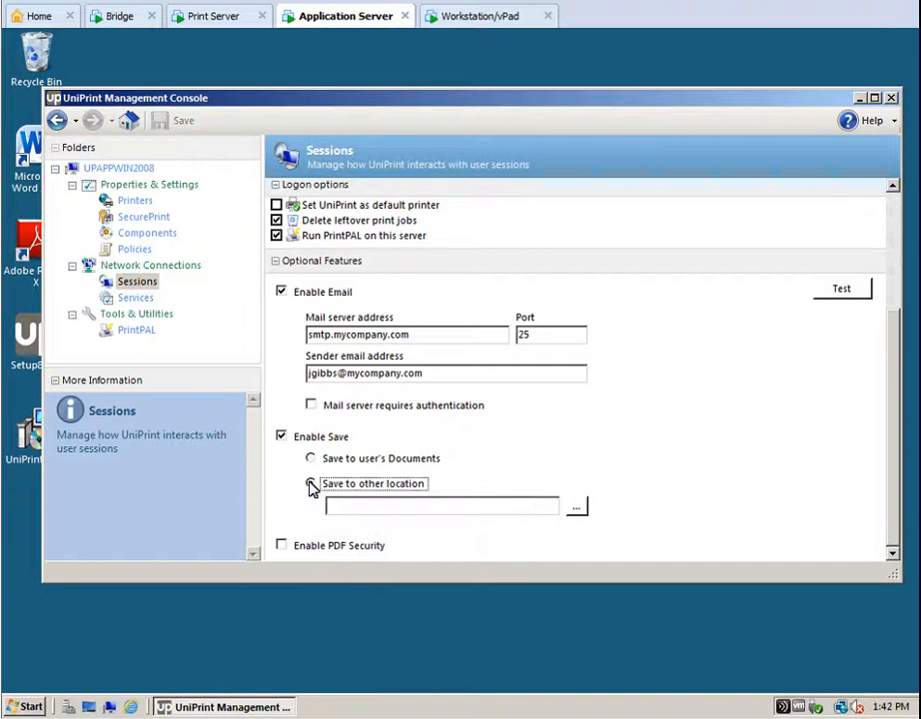
{"action": "left_click", "coordinate": [573, 506]}
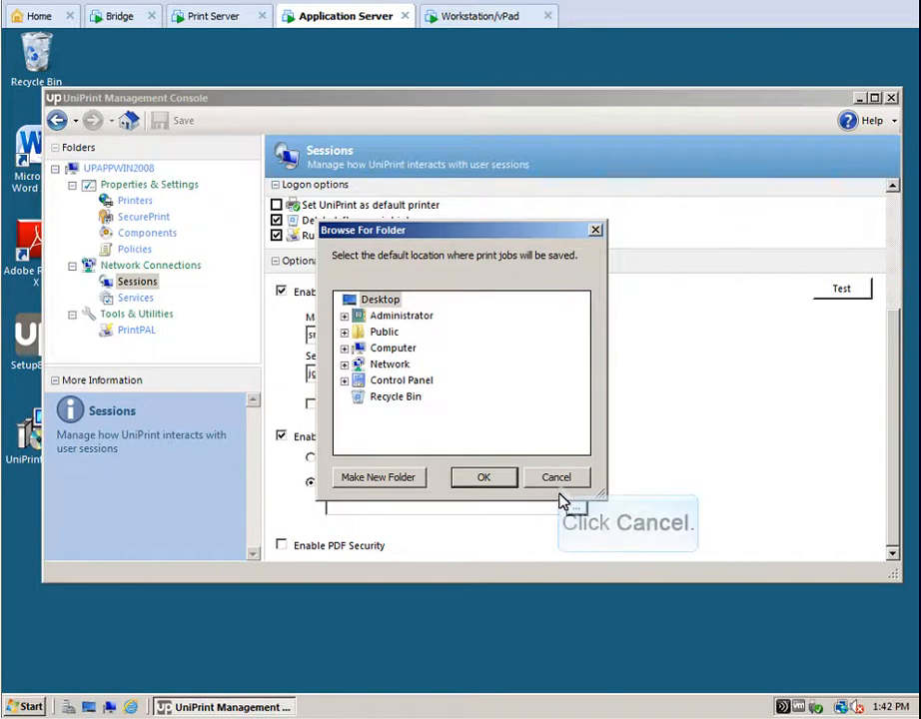
{"action": "left_click", "coordinate": [555, 478]}
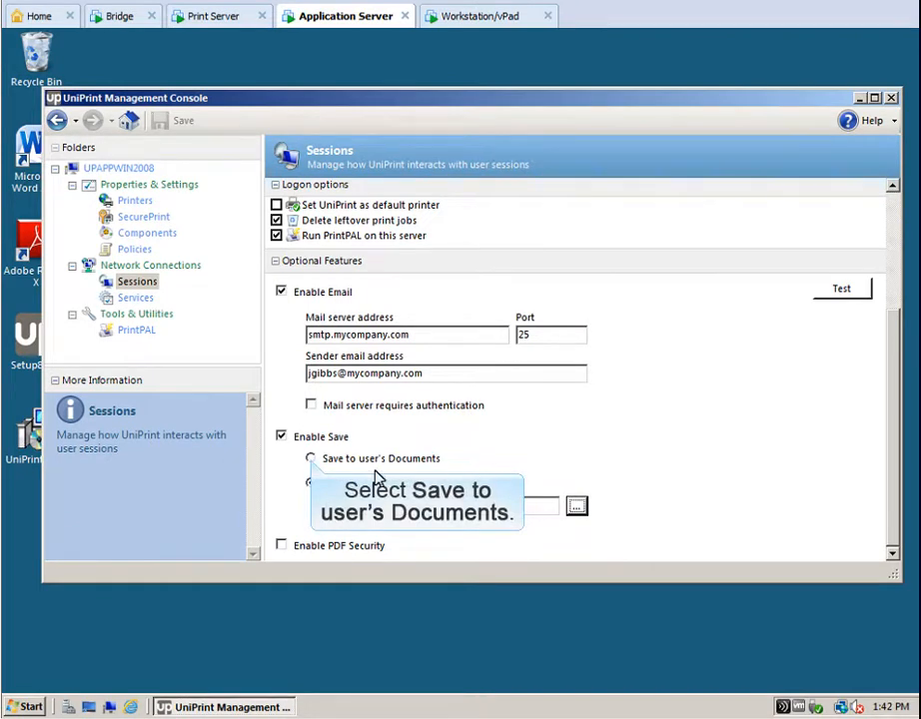
{"action": "left_click", "coordinate": [312, 459]}
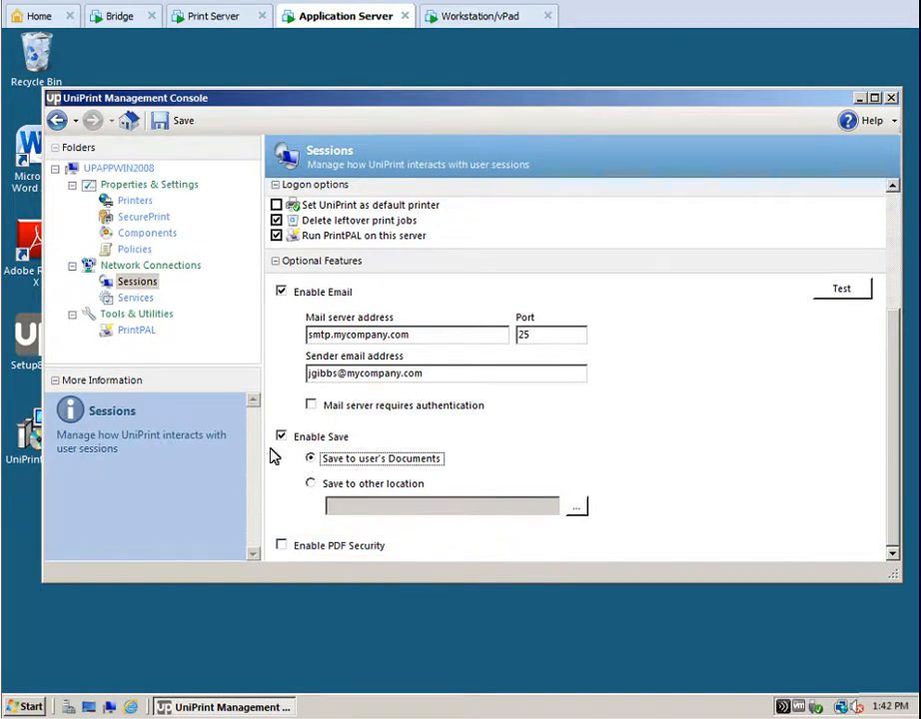
{"action": "left_click", "coordinate": [166, 121]}
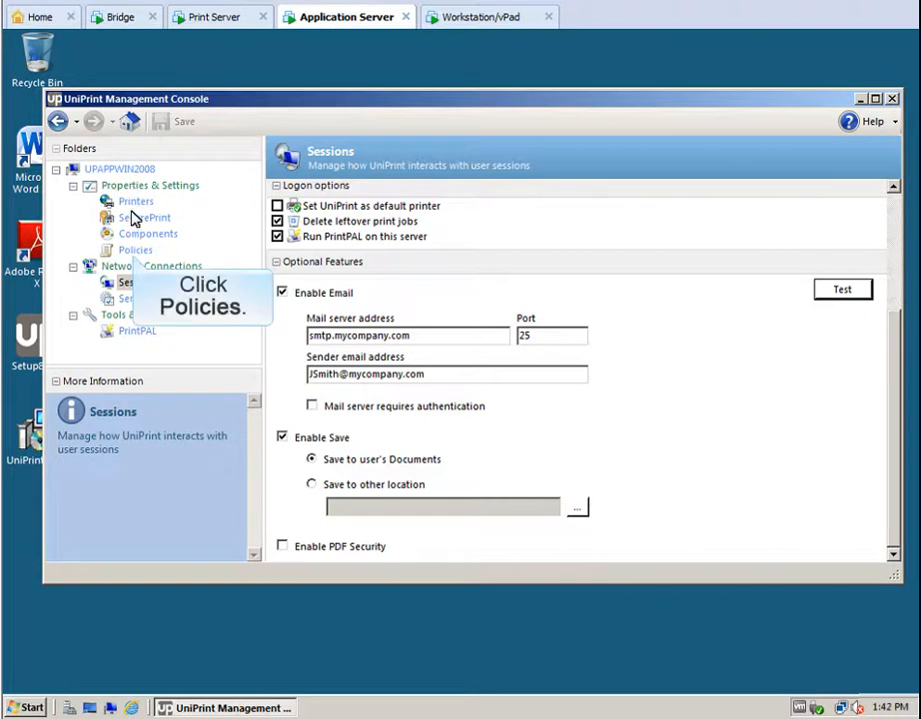
Enable the User Settings policy source right after Machine Policy, save, and go to print server UPPRINTWIN2008.
{"action": "left_click", "coordinate": [135, 251]}
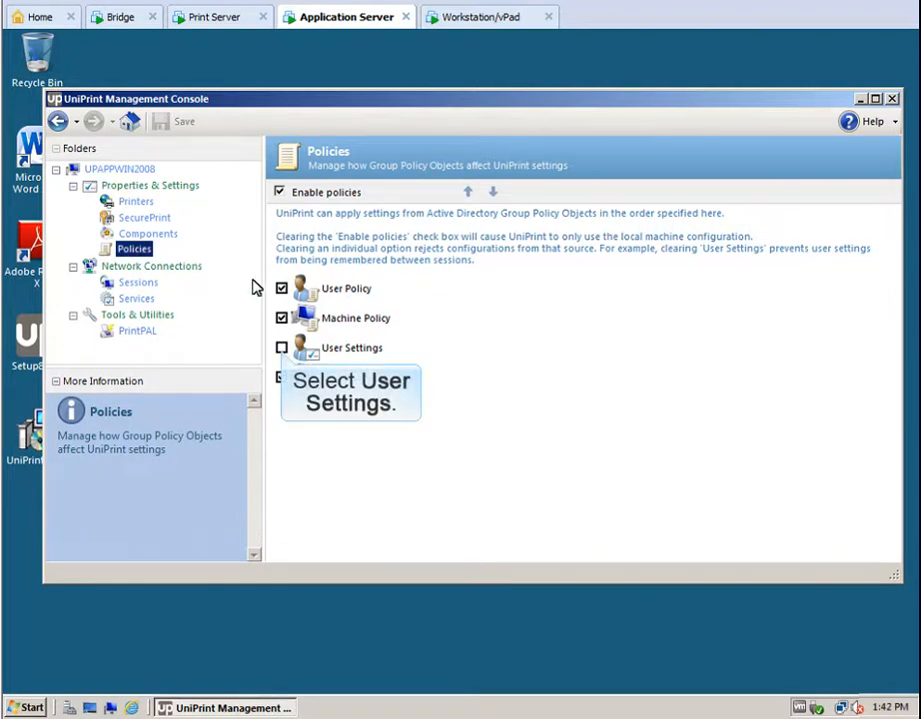
{"action": "left_click", "coordinate": [282, 346]}
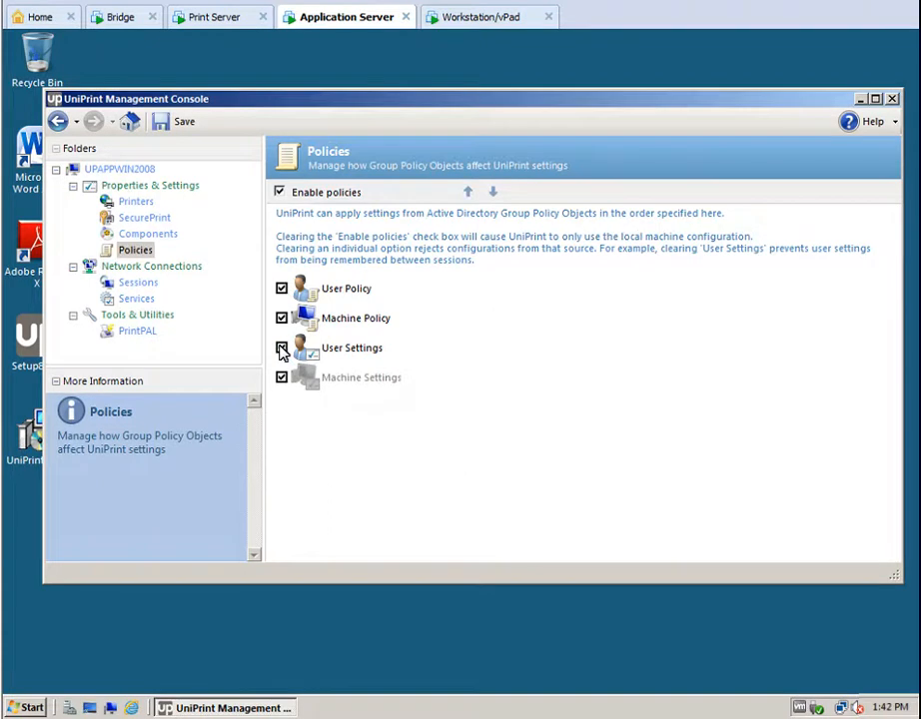
{"action": "left_click", "coordinate": [282, 348]}
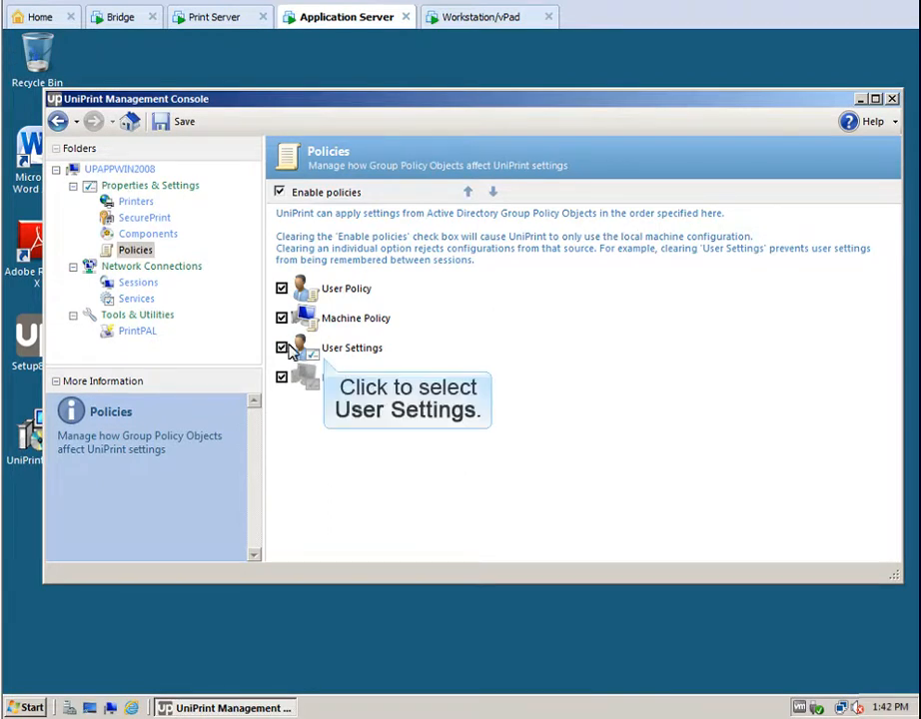
{"action": "left_click", "coordinate": [323, 349]}
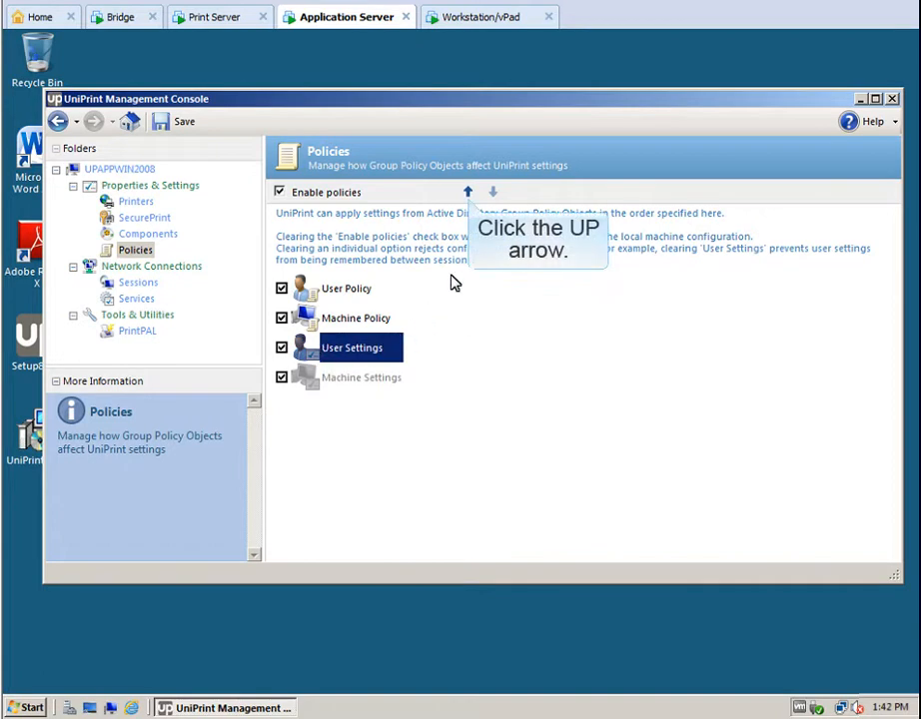
{"action": "left_click", "coordinate": [468, 193]}
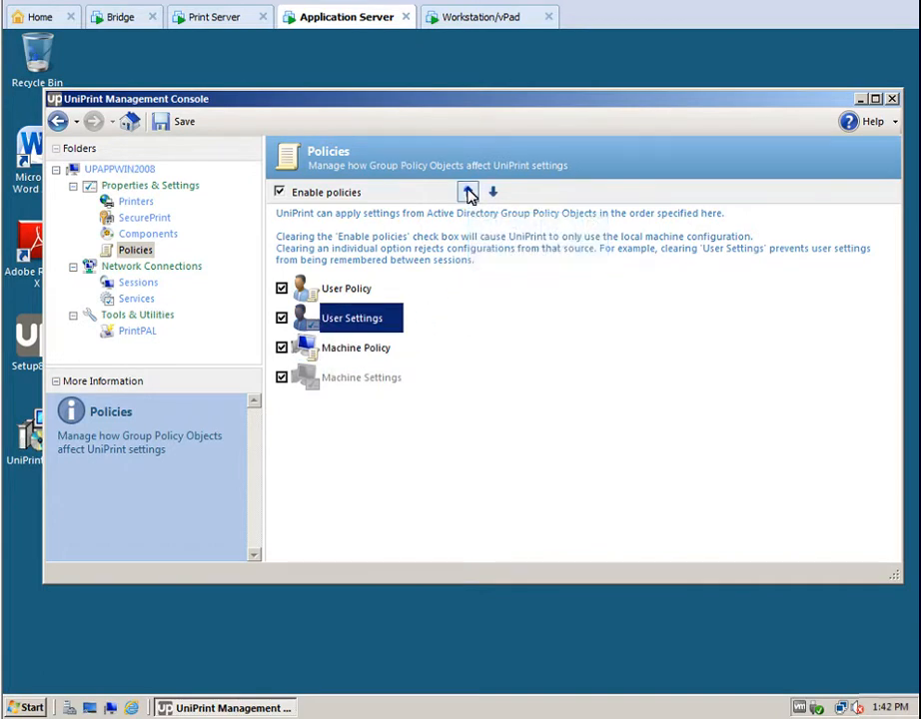
{"action": "left_click", "coordinate": [469, 193]}
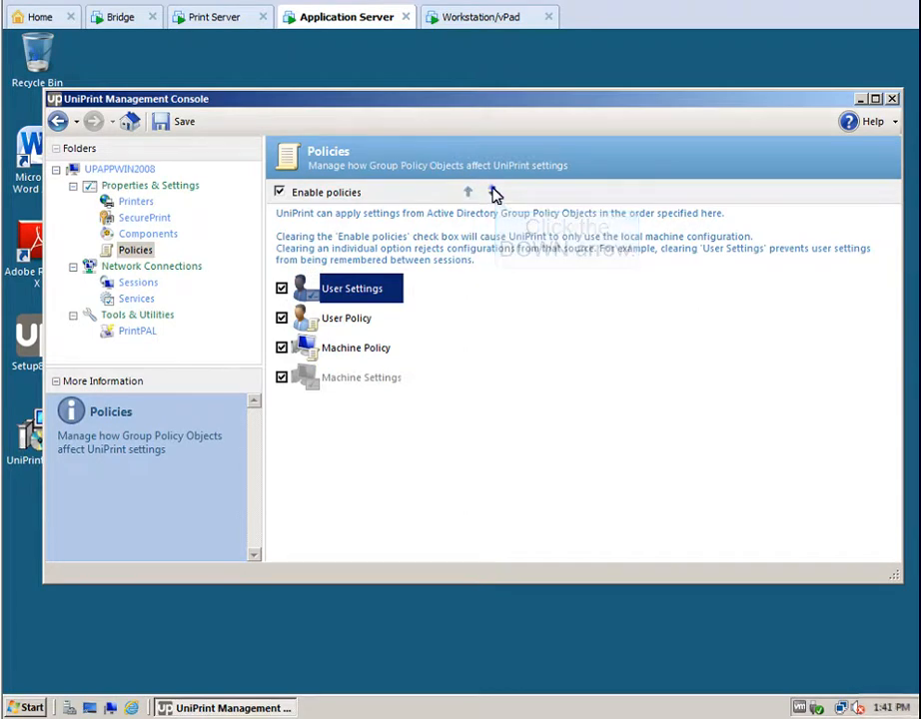
{"action": "left_click", "coordinate": [494, 192]}
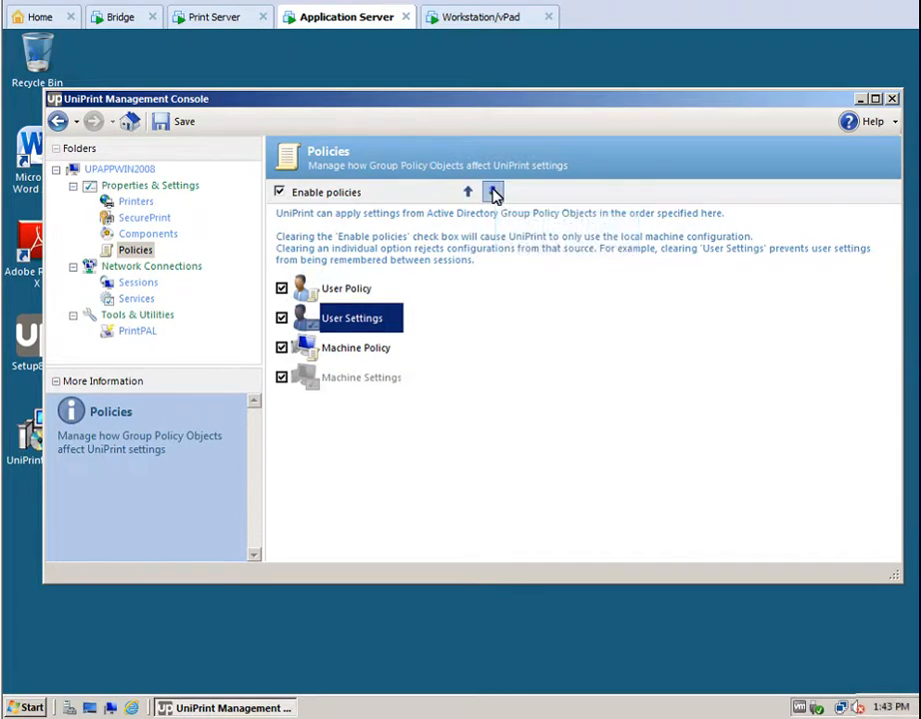
{"action": "left_click", "coordinate": [494, 193]}
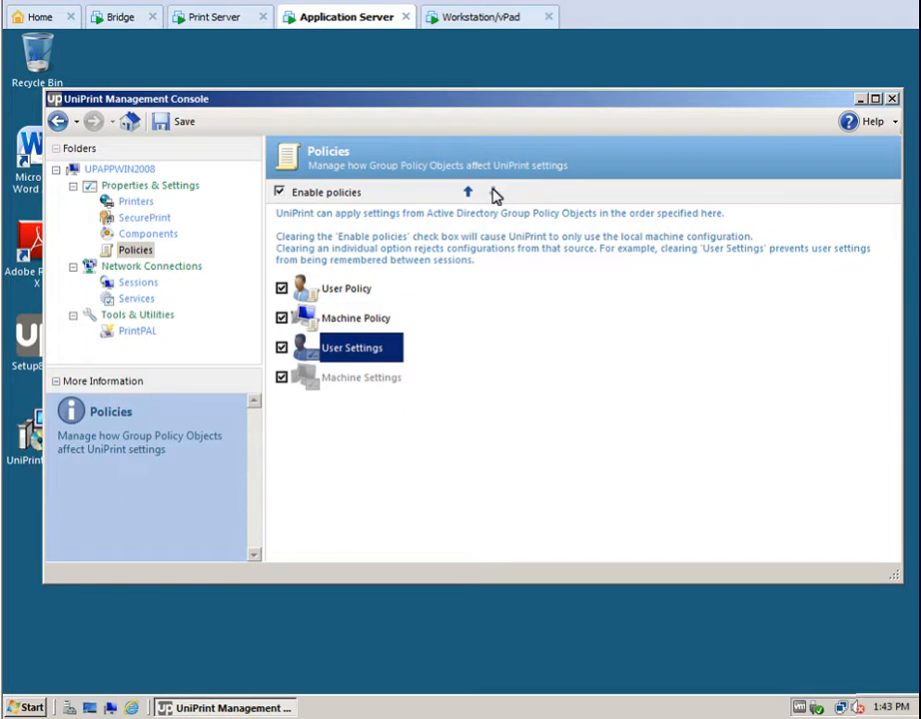
{"action": "left_click", "coordinate": [174, 121]}
{"action": "left_click", "coordinate": [217, 20]}
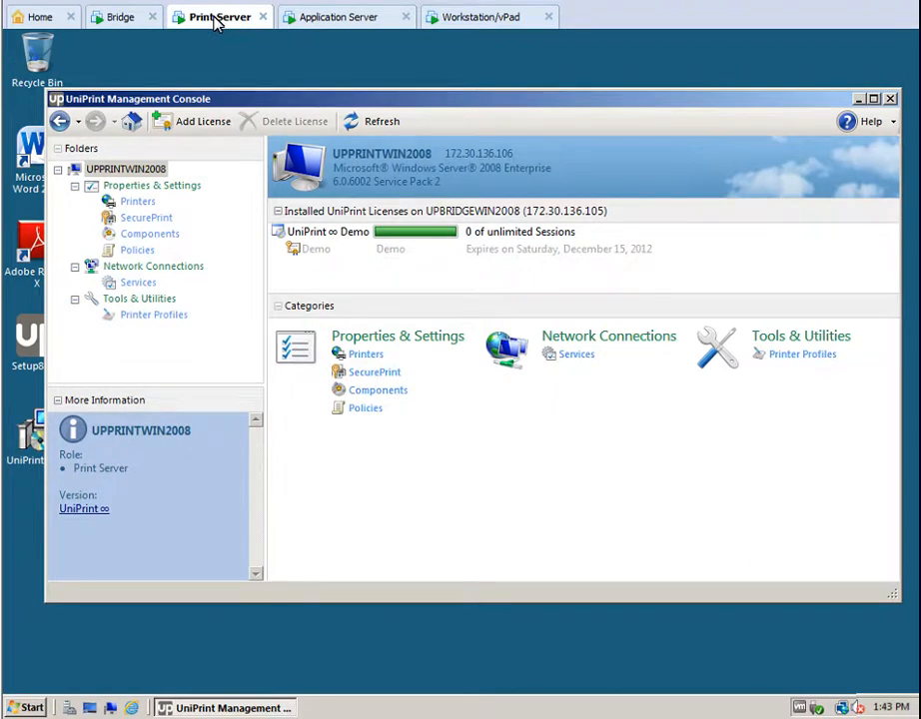
Enable the Font replication plug-in's daily 2:00 schedule on UPPRINTWIN2008 and trigger an immediate run.
{"action": "left_click", "coordinate": [141, 235]}
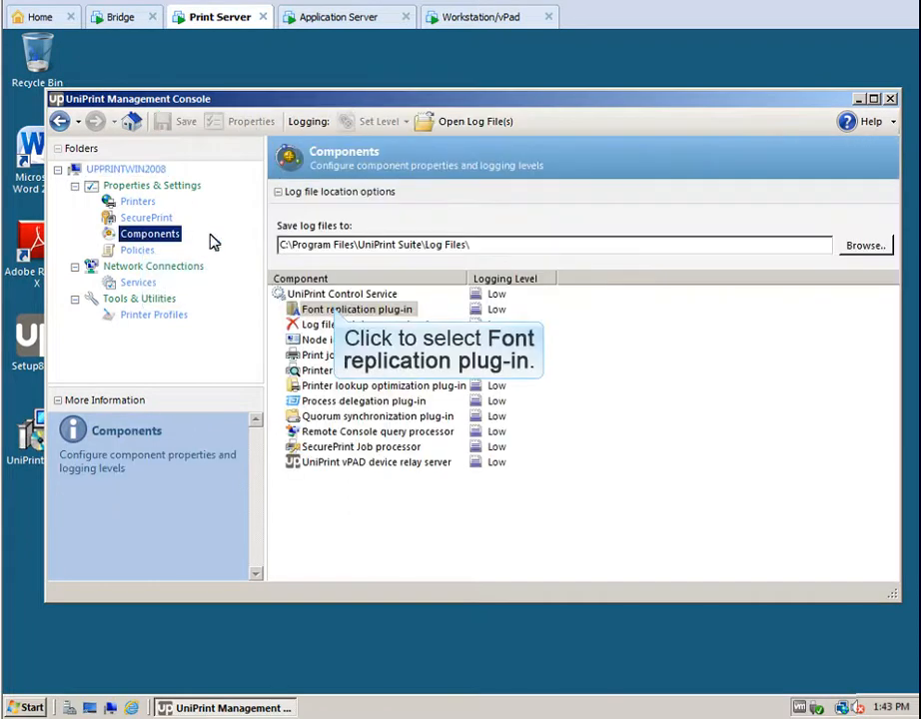
{"action": "left_click", "coordinate": [327, 309]}
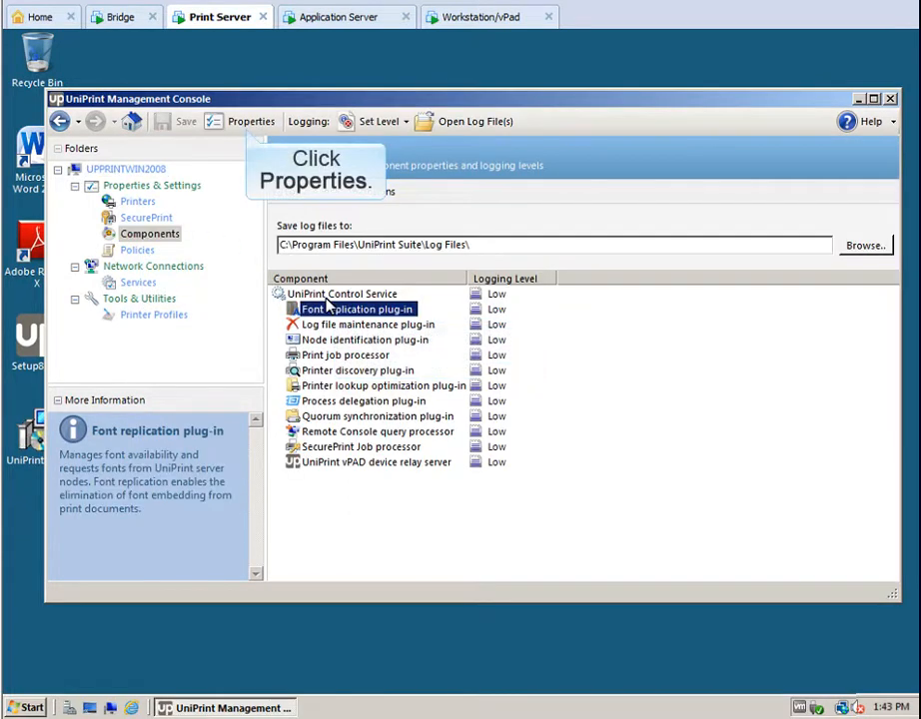
{"action": "left_click", "coordinate": [245, 122]}
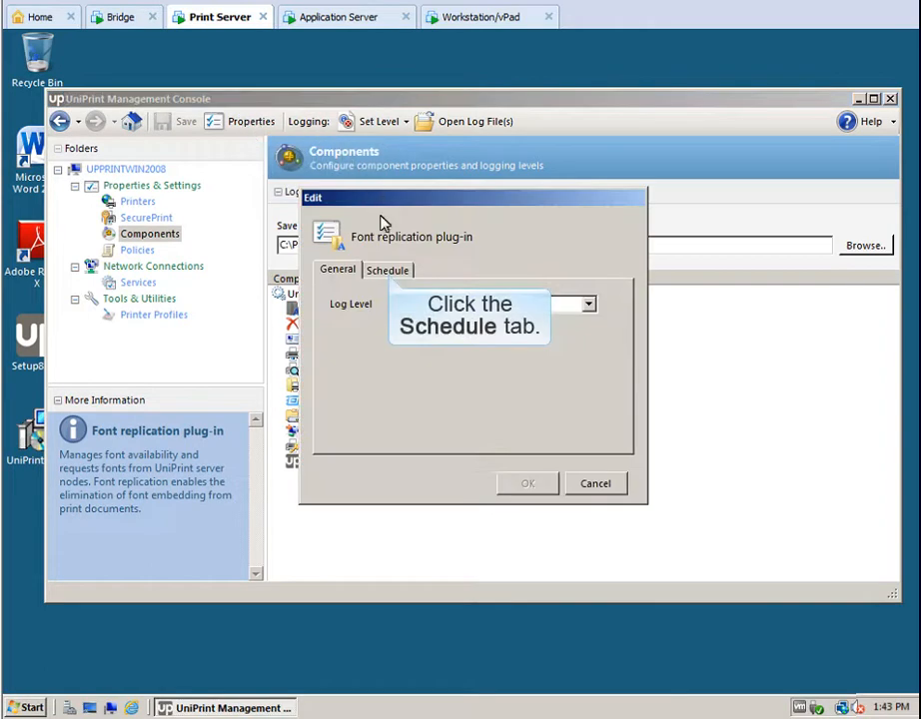
{"action": "left_click", "coordinate": [388, 271]}
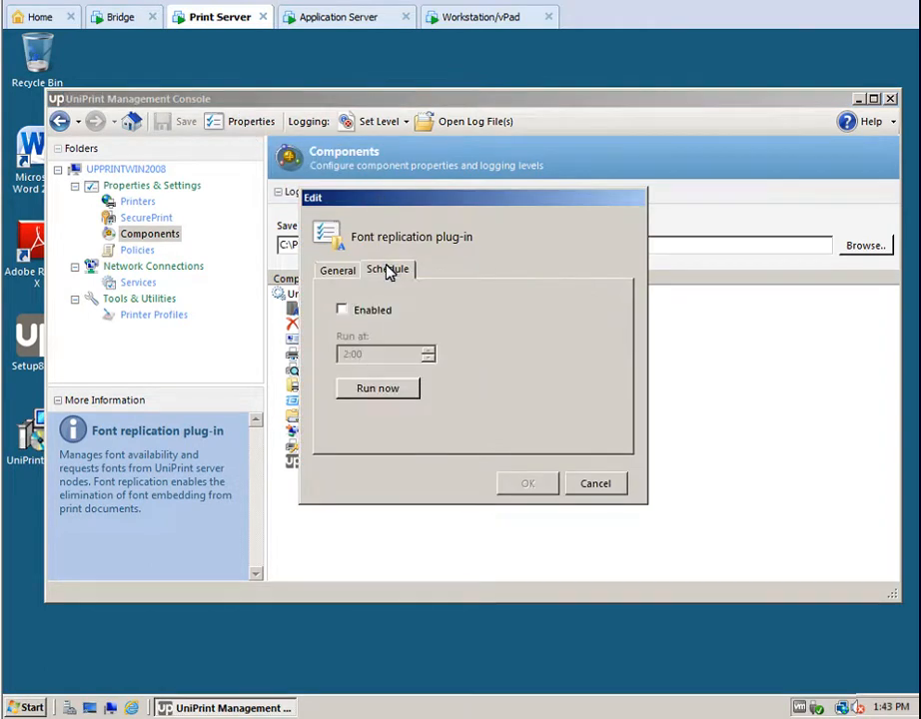
{"action": "left_click", "coordinate": [343, 311]}
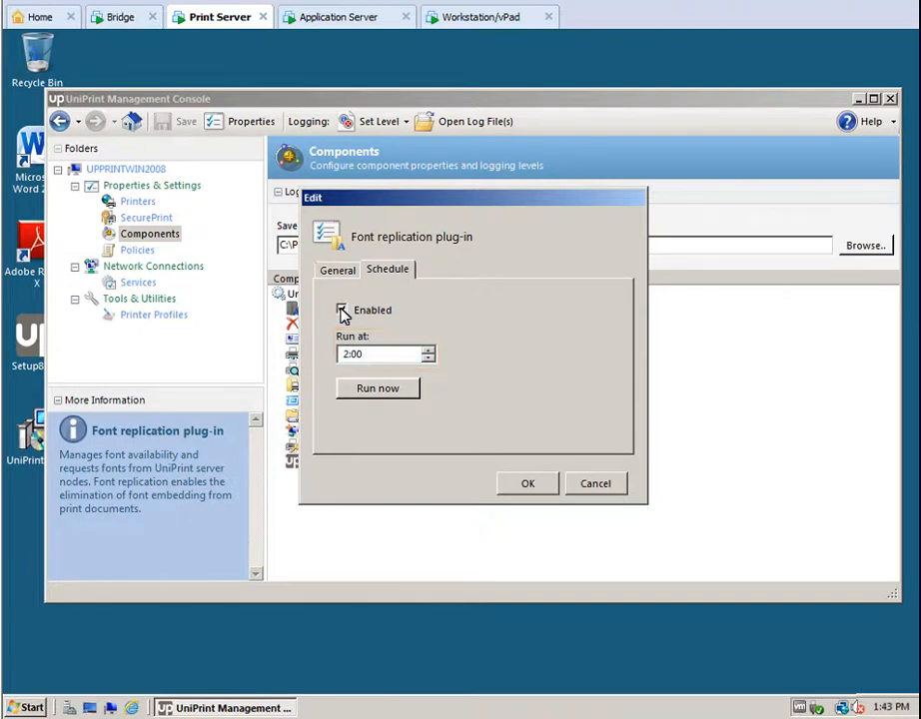
{"action": "left_click", "coordinate": [341, 310]}
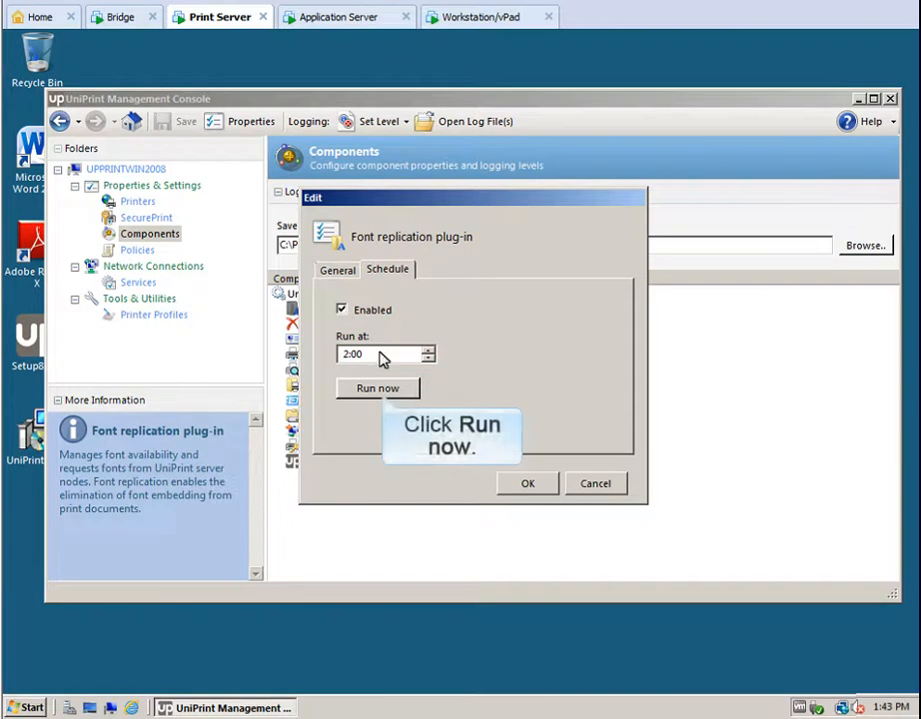
{"action": "left_click", "coordinate": [384, 389]}
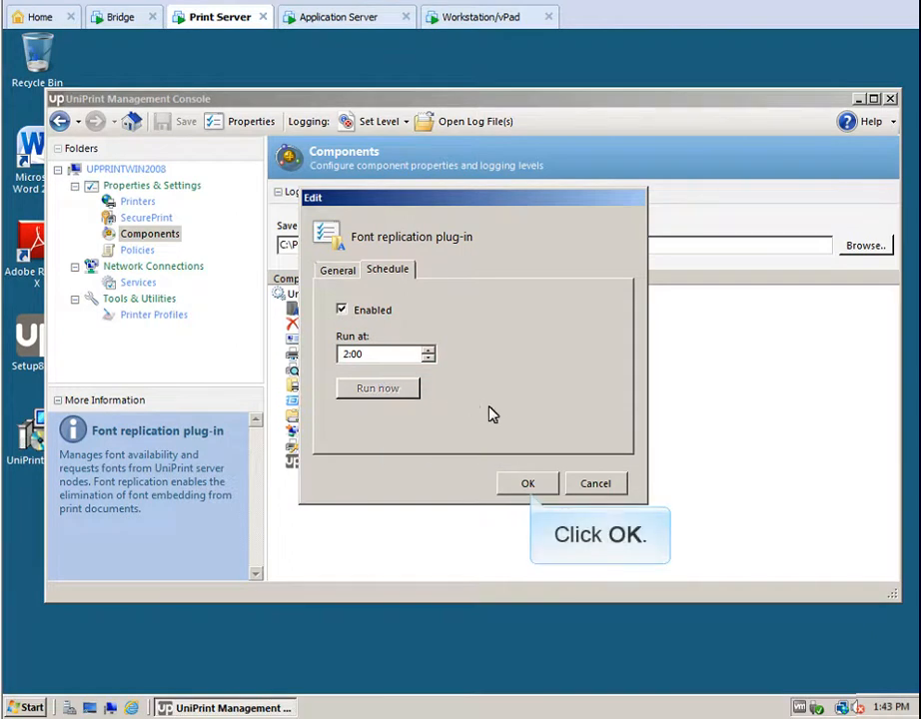
{"action": "left_click", "coordinate": [530, 485]}
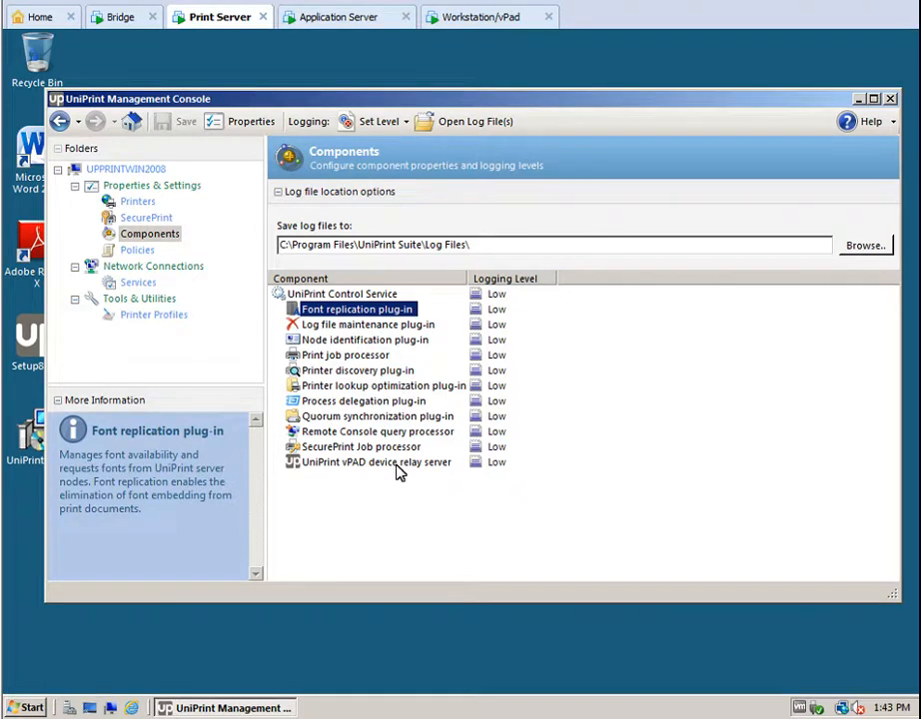
Switch to the Bridge server UPBRIDGEWIN2008 and open its PrintPAL printer mappings.
{"action": "left_click", "coordinate": [117, 20]}
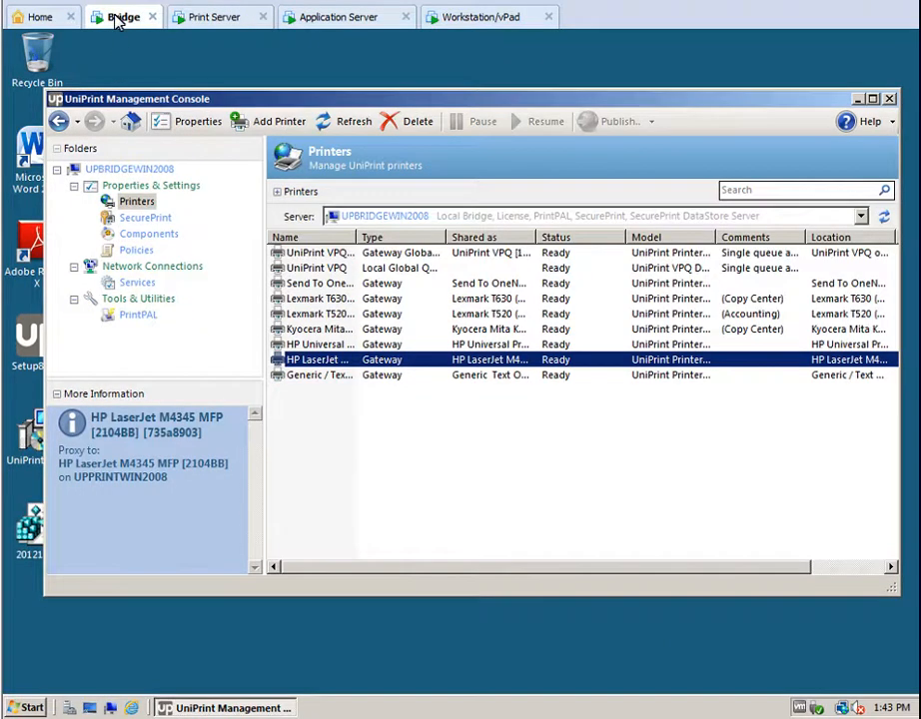
{"action": "left_click", "coordinate": [135, 314]}
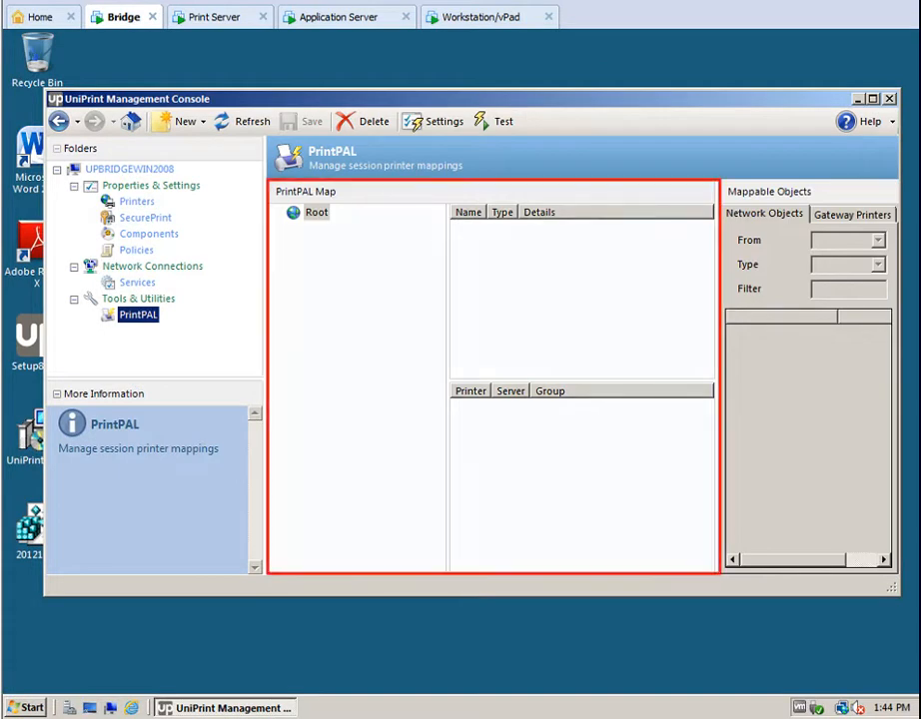